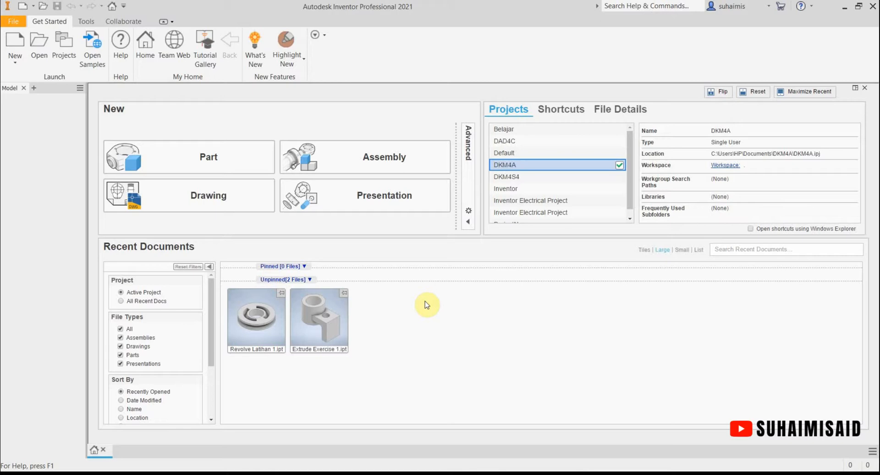
Create a new metric part from the Standard (mm).ipt template.
left_click(269, 472)
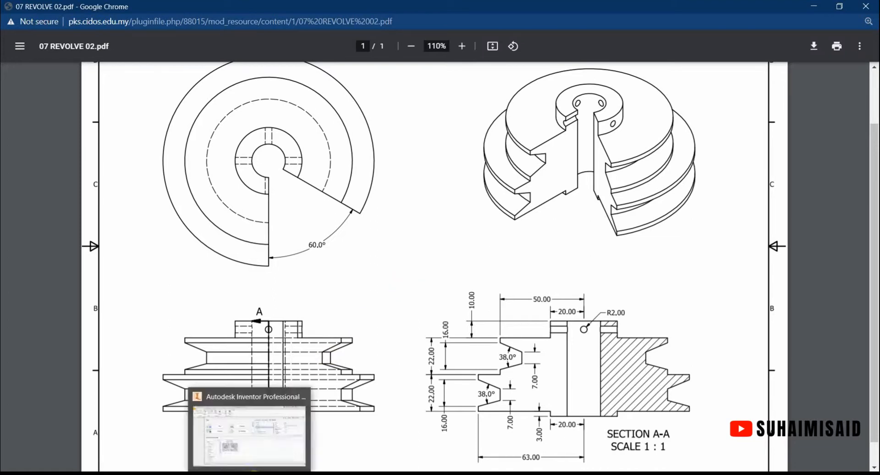
left_click(252, 474)
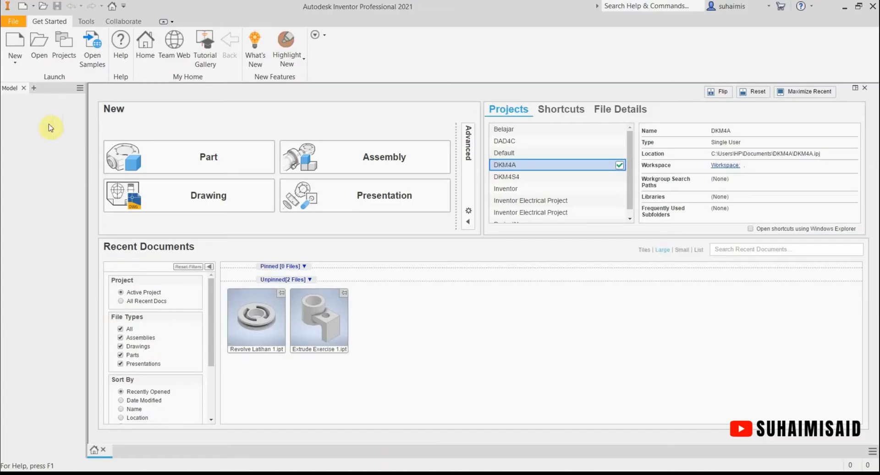
left_click(10, 43)
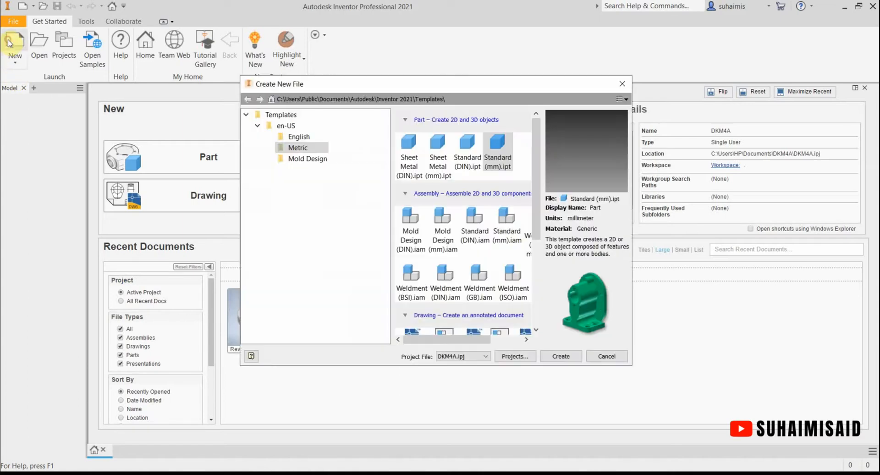
left_click(292, 147)
left_click(504, 163)
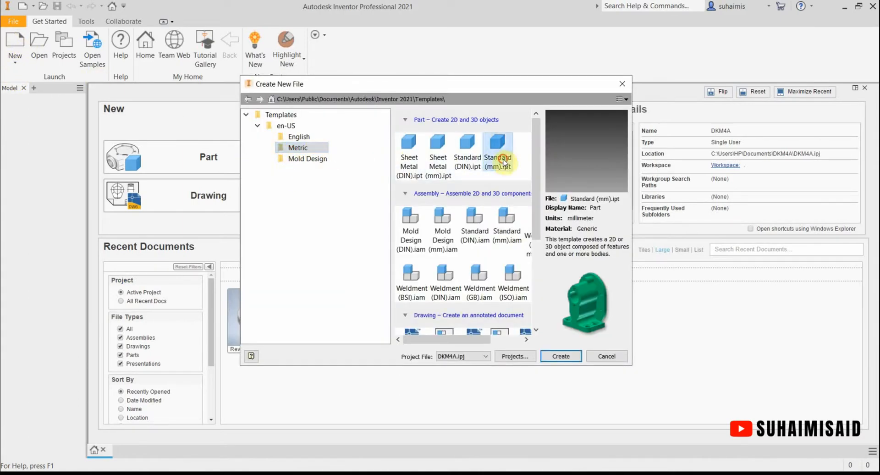
left_click(568, 358)
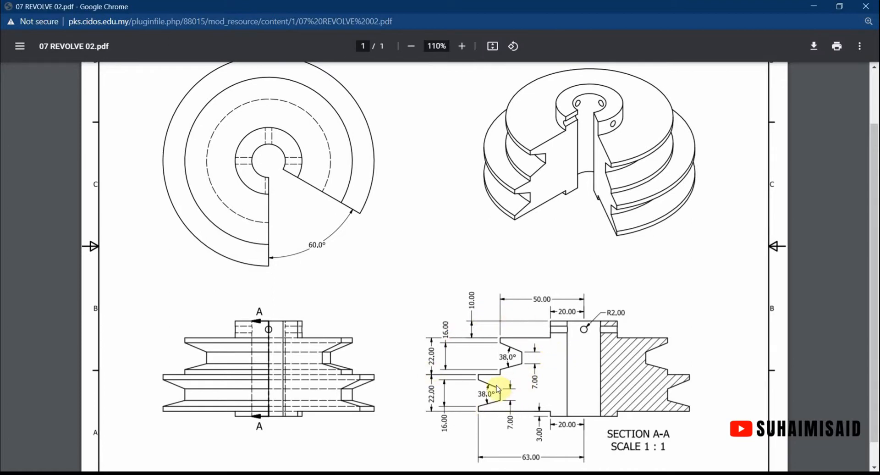
Enlarge the 07 REVOLVE 02.pdf drawing in Chrome to 150% and examine the dimensions of Section A-A.
left_click(462, 45)
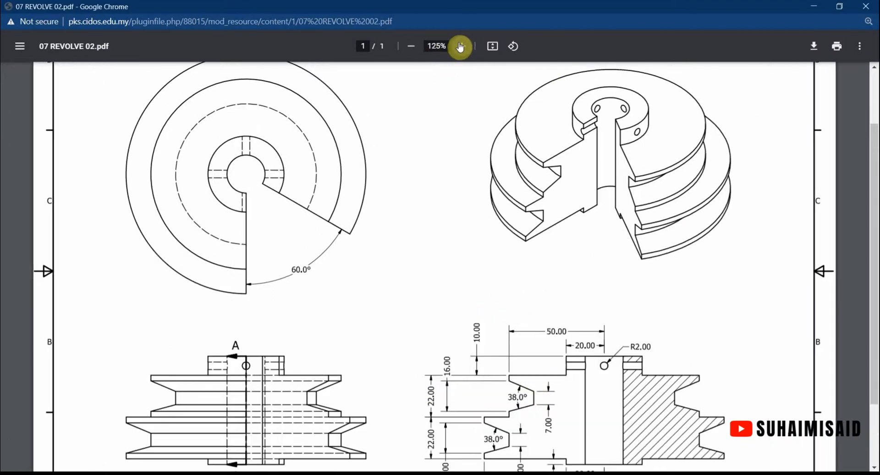
left_click(462, 45)
scroll(750, 132, "down", 4)
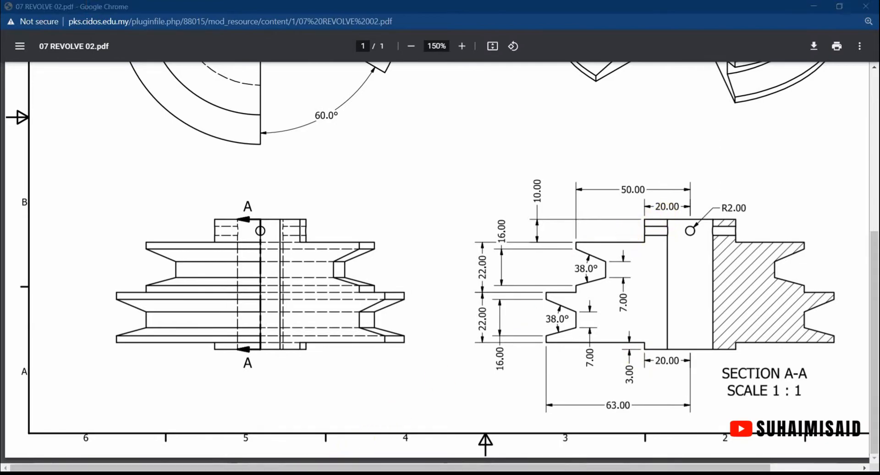
Switch to Autodesk Inventor and start a 2D sketch on the front (XY) origin plane.
left_click(305, 474)
left_click(23, 46)
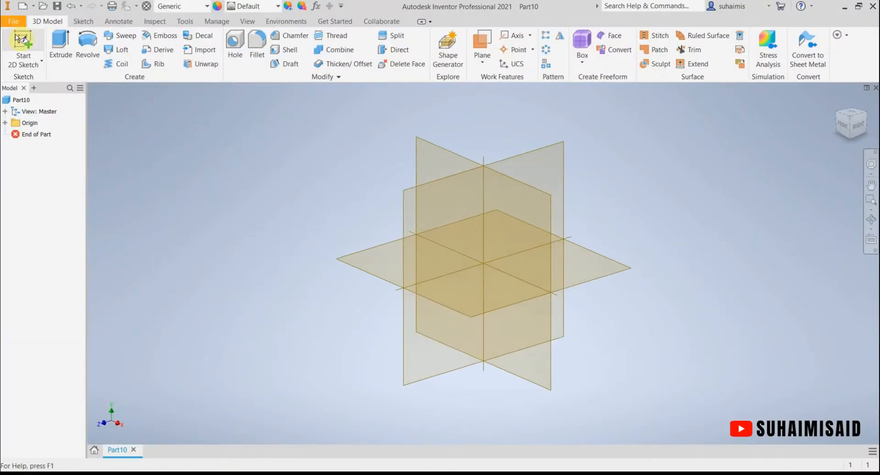
left_click(444, 157)
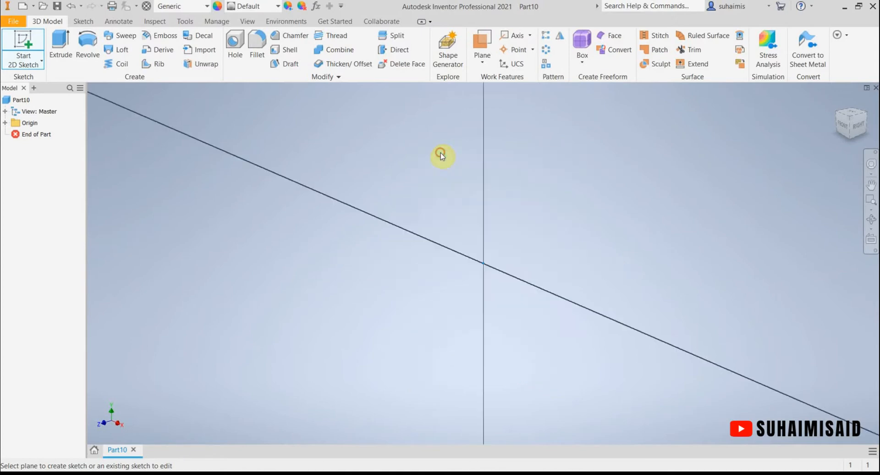
middle_click_drag(399, 204, 458, 346)
Sketch a tall rectangle about 12.7 mm wide, with its right side on the vertical axis and its base on the horizontal axis.
left_click(146, 39)
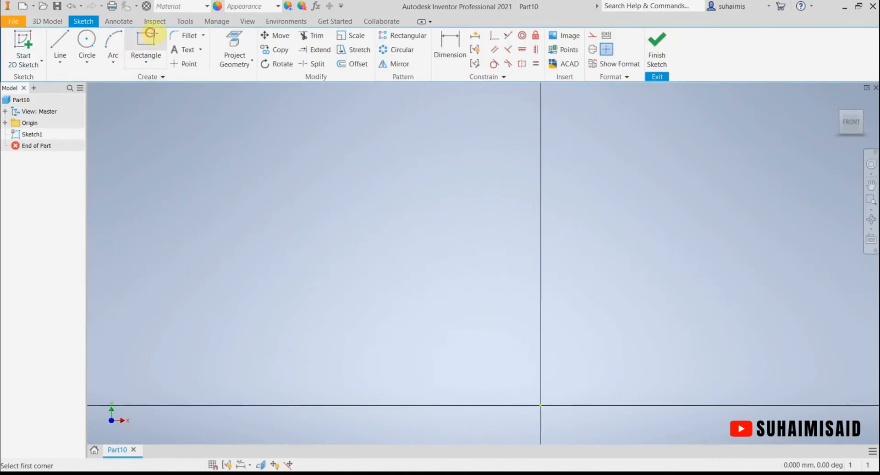
left_click(540, 147)
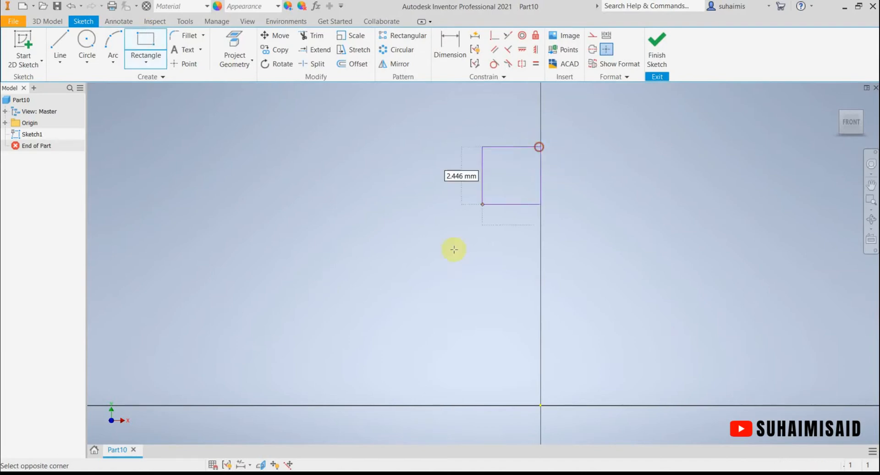
left_click(407, 405)
Dimension the rectangle's top edge and set its width to 20 mm.
left_click(450, 46)
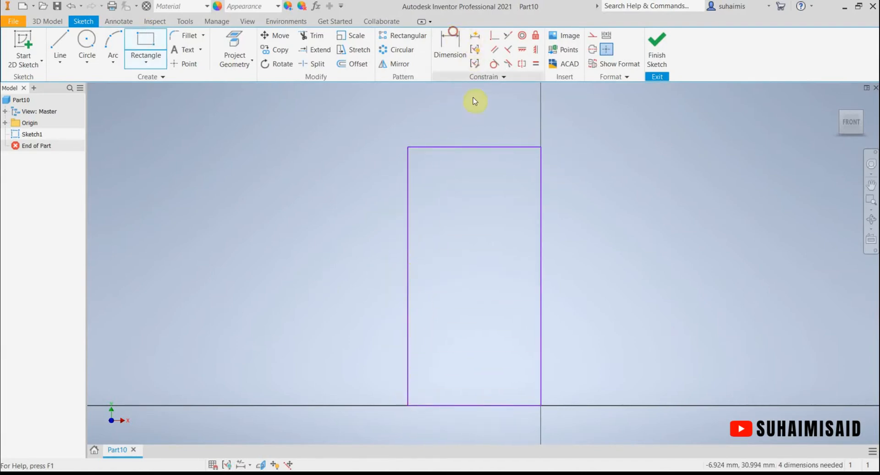
left_click(479, 146)
left_click(476, 131)
type("2")
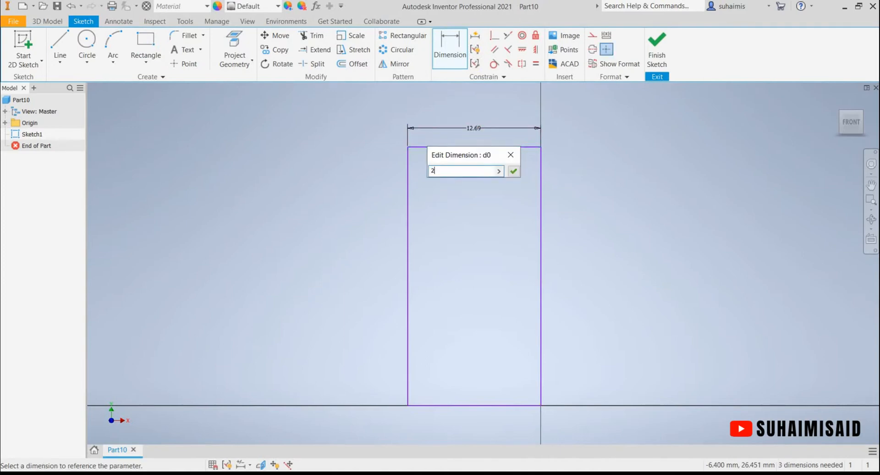
type("0")
key("Return")
middle_click(474, 129)
middle_click(474, 128)
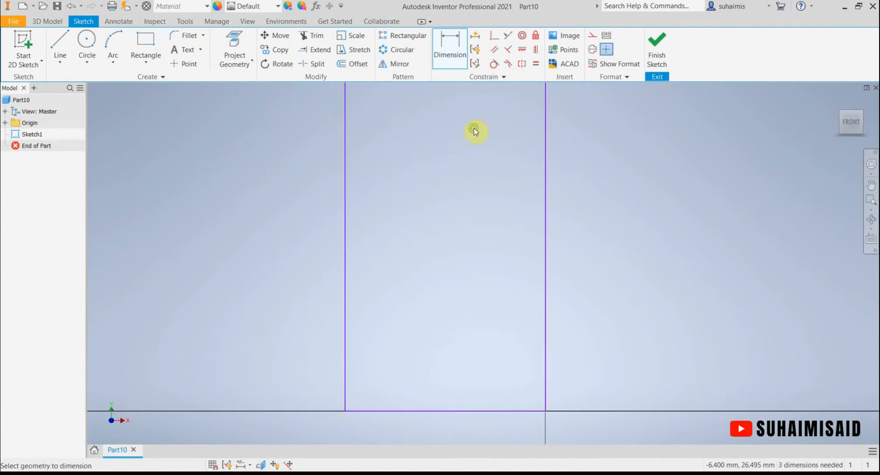
scroll(482, 190, "down", 5)
scroll(480, 198, "up", 4)
scroll(482, 200, "up", 3)
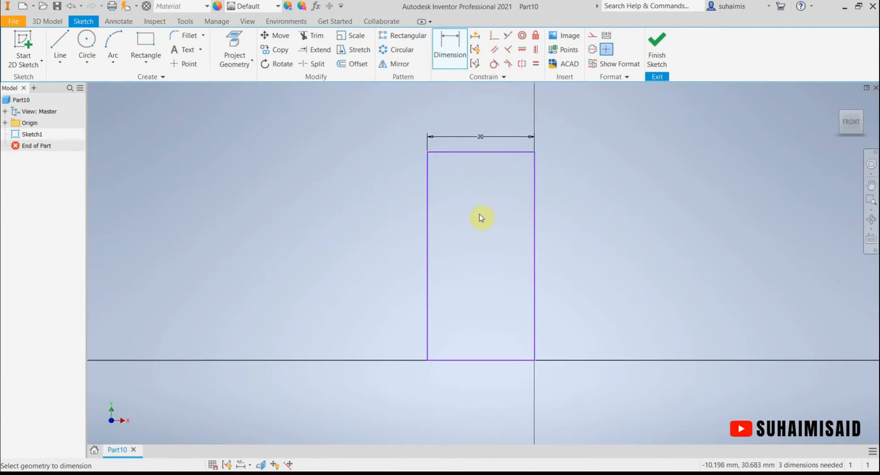
Dimension the rectangle's left side and set its height to 10+22+22+3 mm.
left_click(428, 252)
left_click(378, 256)
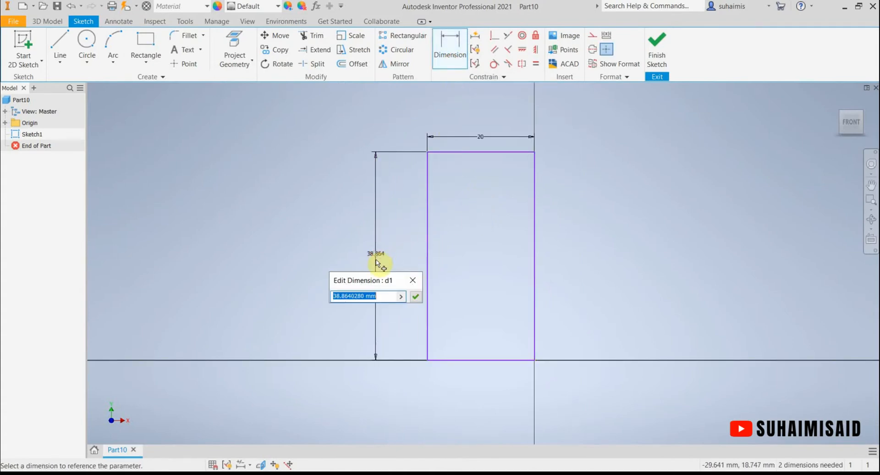
type("10+22+22+3")
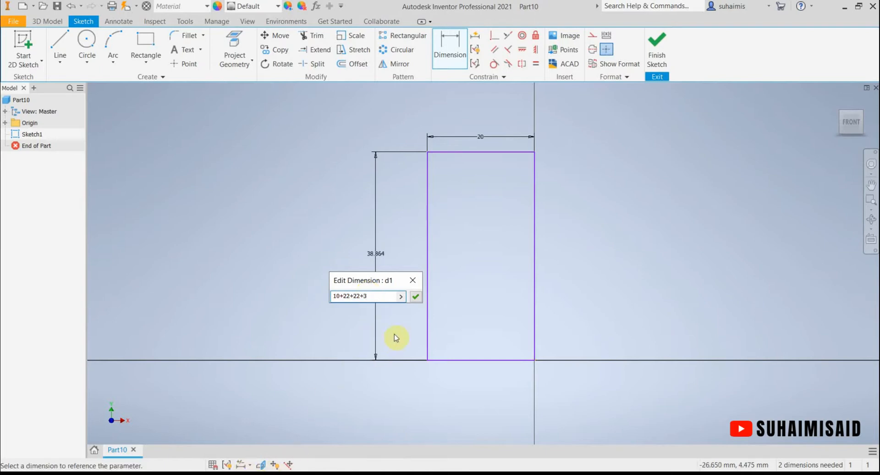
left_click(416, 296)
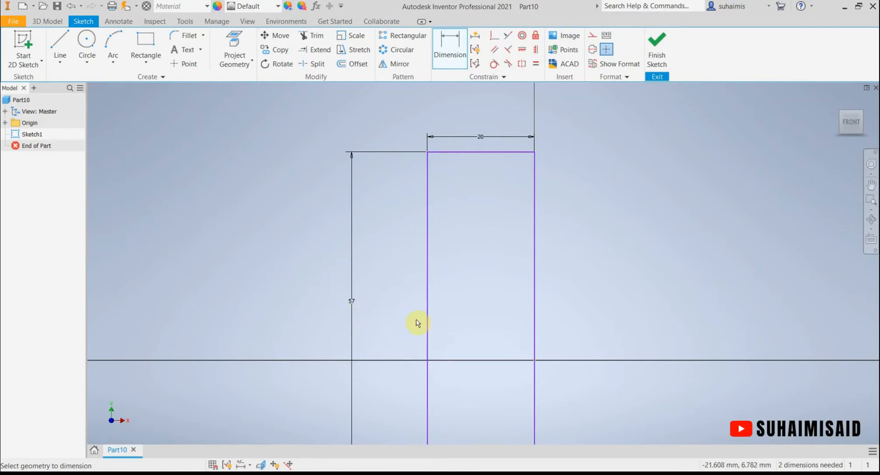
Make the rectangle's lower-right corner coincident with the sketch origin.
mouse_move(500, 365)
middle_mouse_down()
mouse_move(495, 257)
mouse_move(503, 333)
middle_mouse_up()
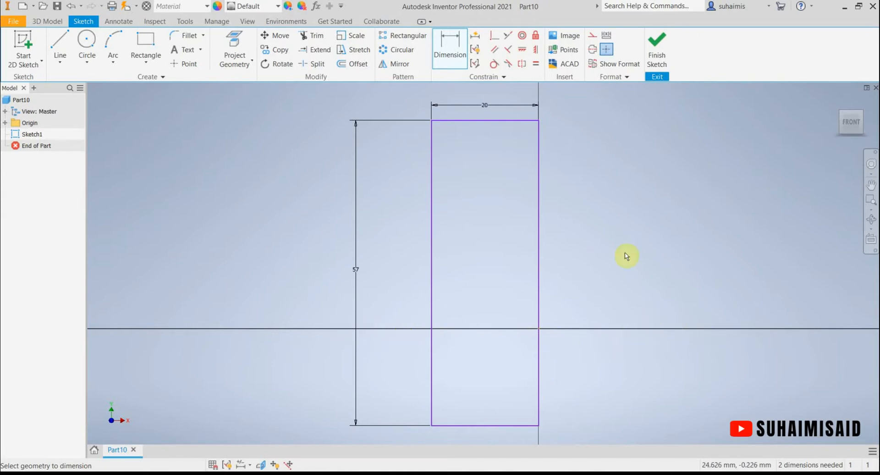
left_click(495, 40)
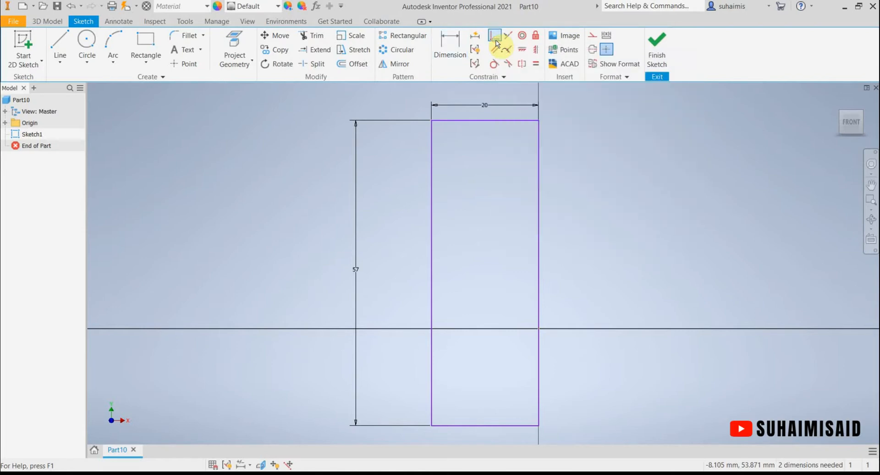
left_click(540, 426)
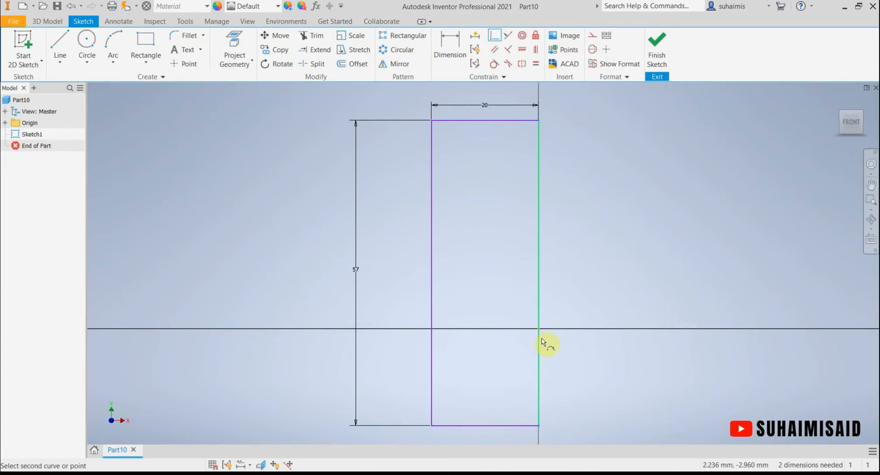
left_click(539, 328)
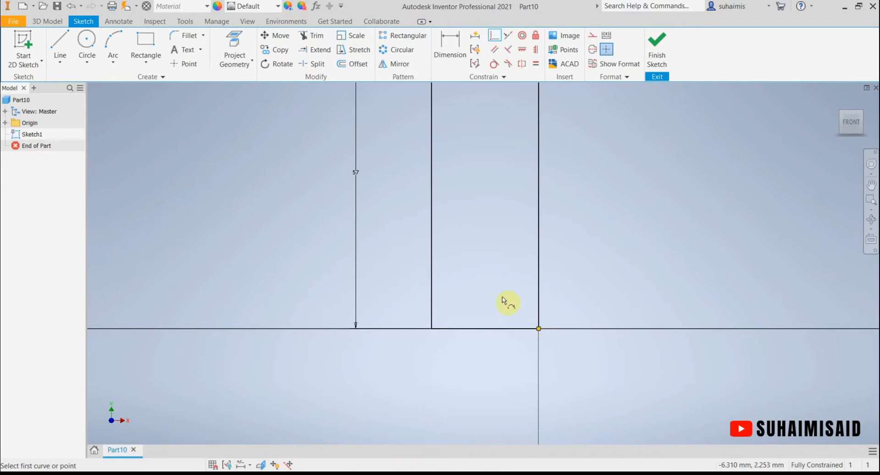
middle_click_drag(507, 300, 496, 360)
scroll(496, 358, "down", 2)
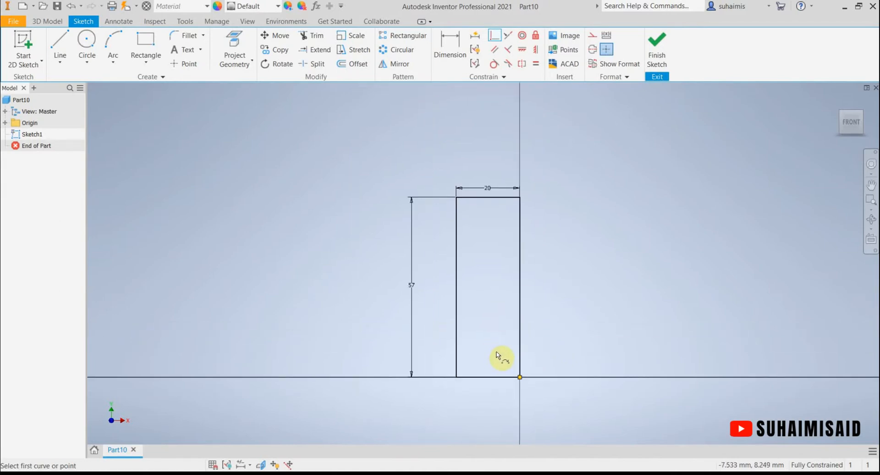
key("Escape")
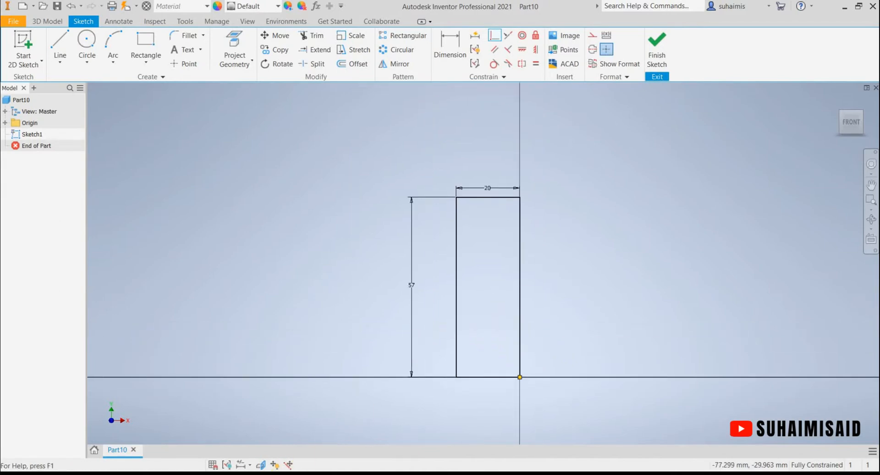
Sketch a second rectangle about 62 mm wide, extending left from the tall rectangle's right side across its upper half.
key("alt+Tab")
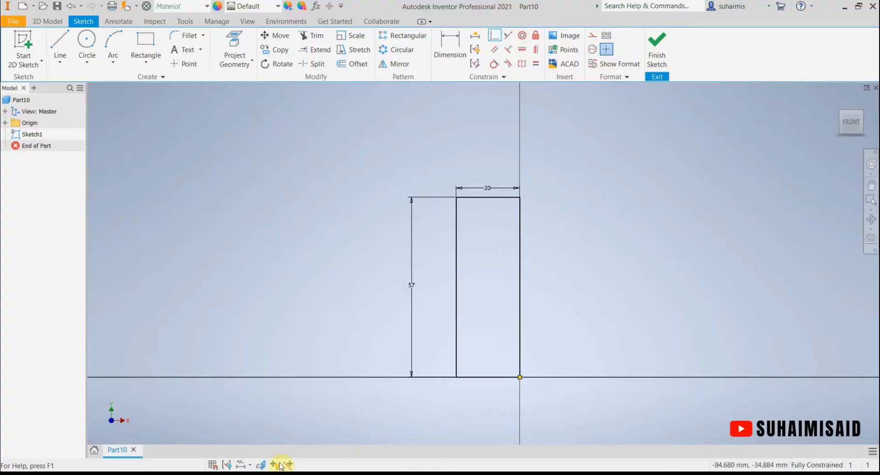
left_click(143, 53)
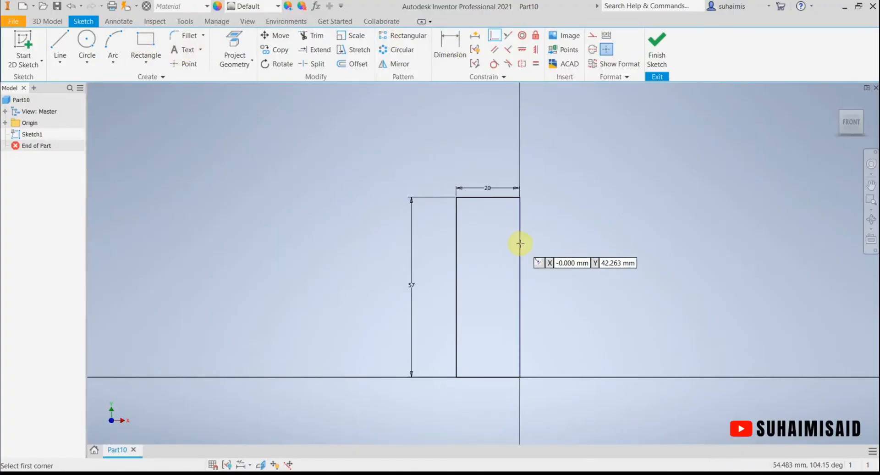
left_click(519, 223)
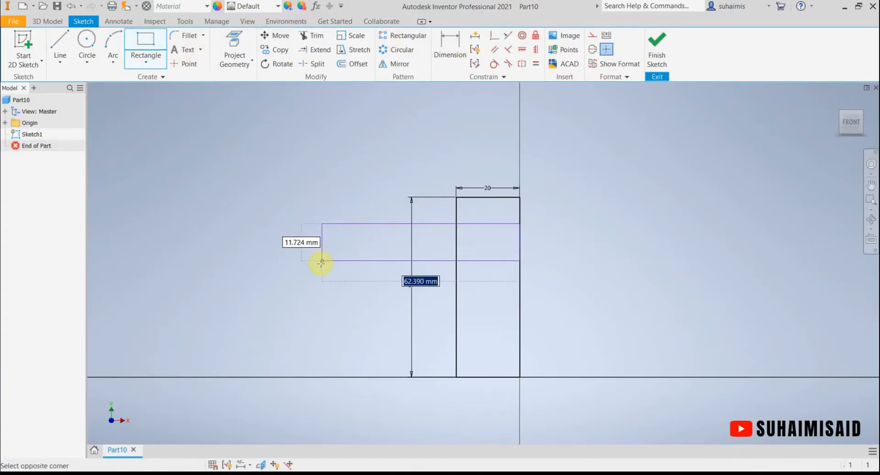
left_click(323, 287)
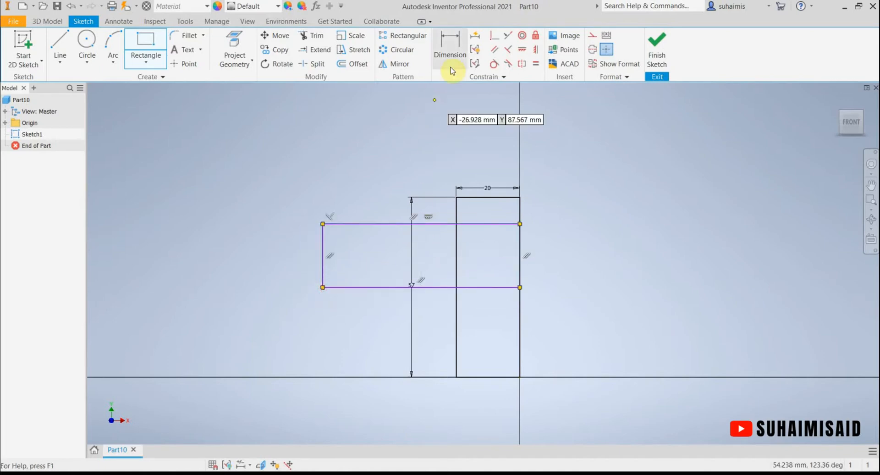
Dimension the second rectangle's left side and set its height to 22 mm.
left_click(449, 48)
left_click(323, 262)
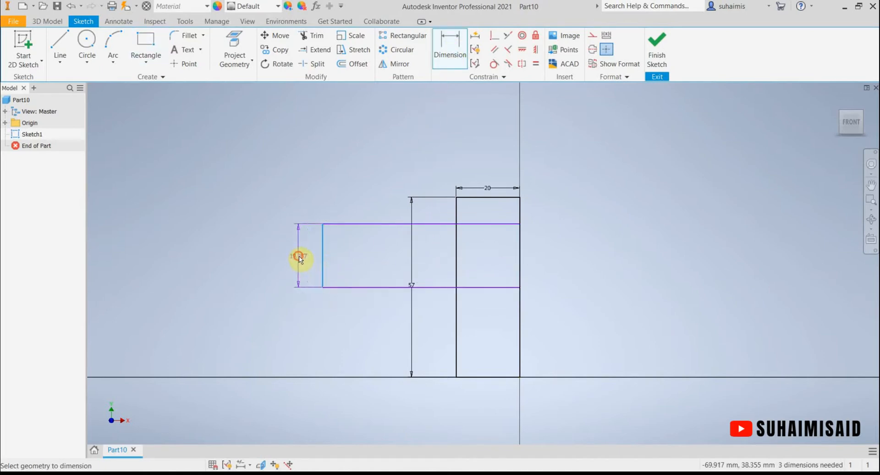
left_click(299, 253)
type("22")
key("Return")
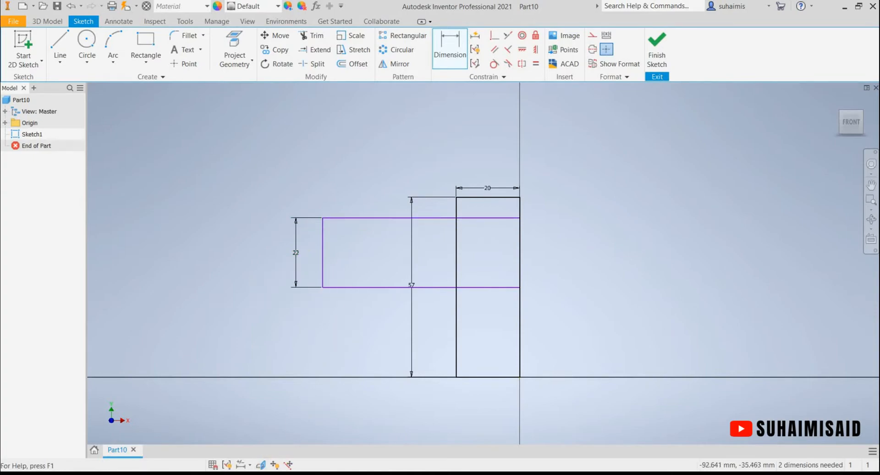
Check the PDF drawing, then set the second rectangle's width to 50 mm with a dimension above it.
left_click(255, 473)
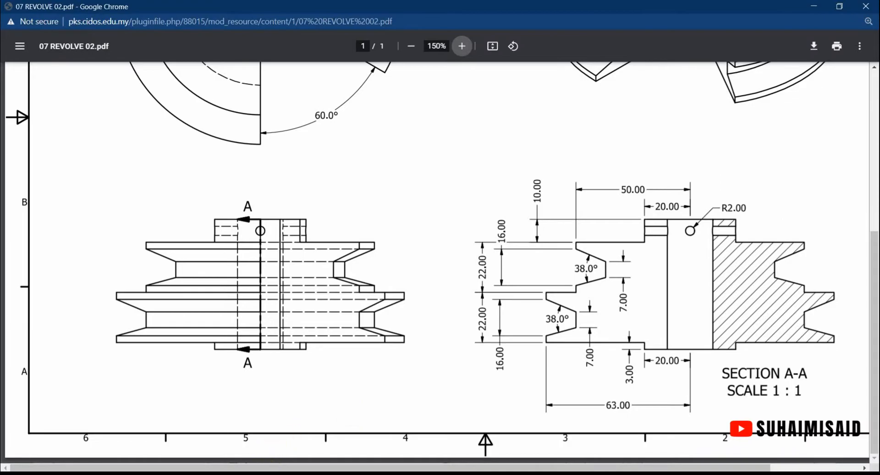
key("alt+Tab")
left_click(449, 48)
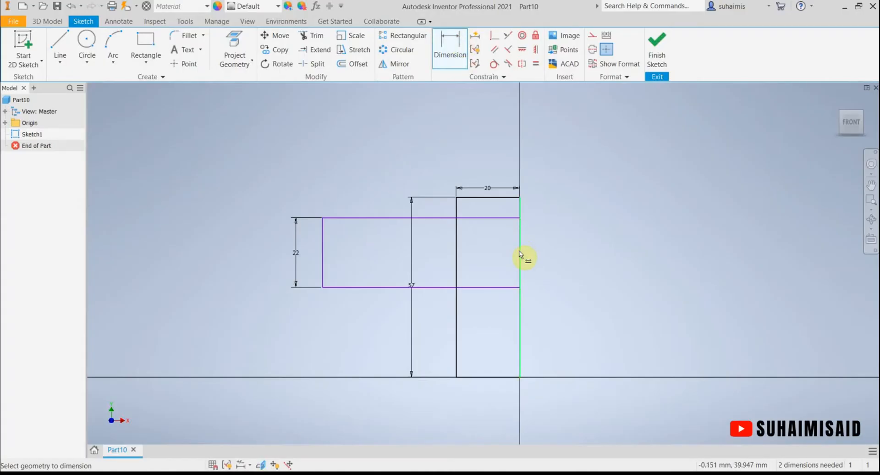
left_click(385, 218)
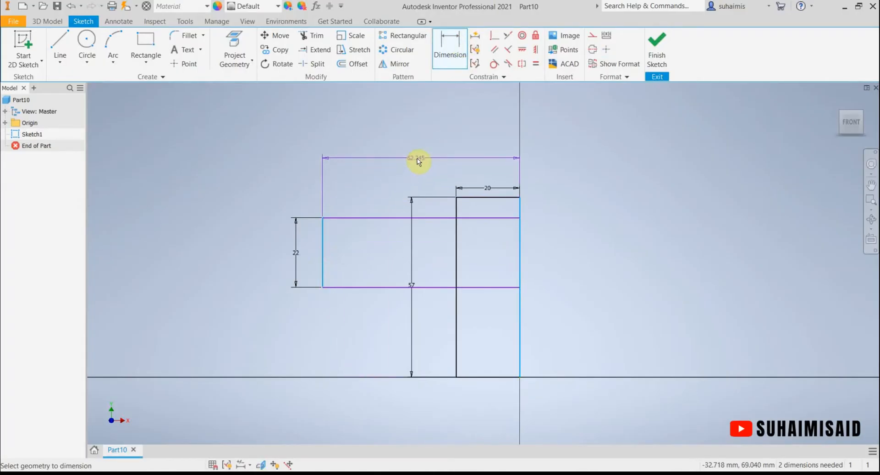
left_click(417, 158)
type("50")
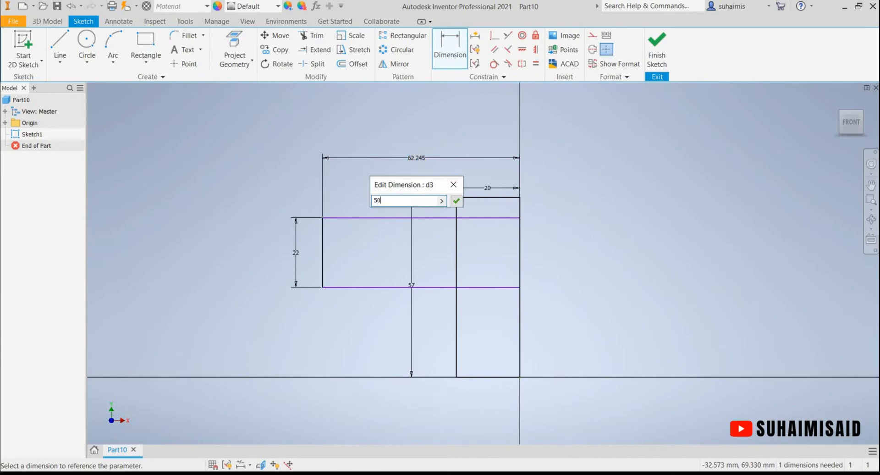
key("Return")
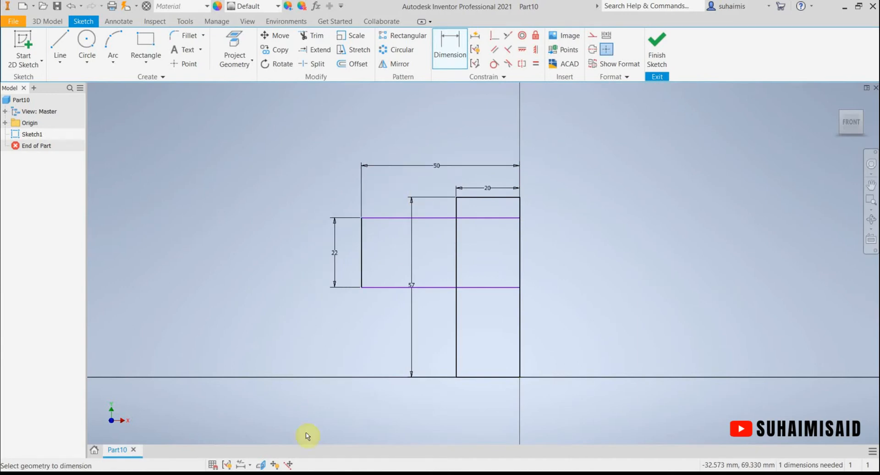
Check the PDF drawing, then dimension the offset between the top edges of the two rectangles and set it to 10 mm.
key("alt+Tab")
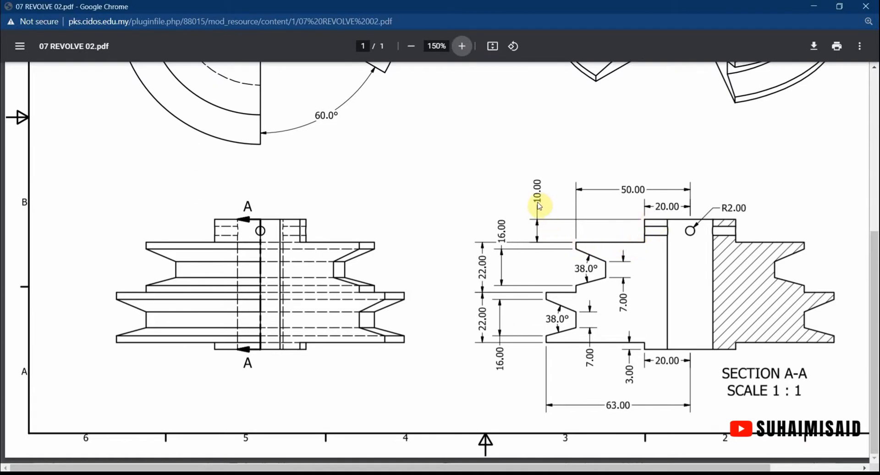
key("alt+Tab")
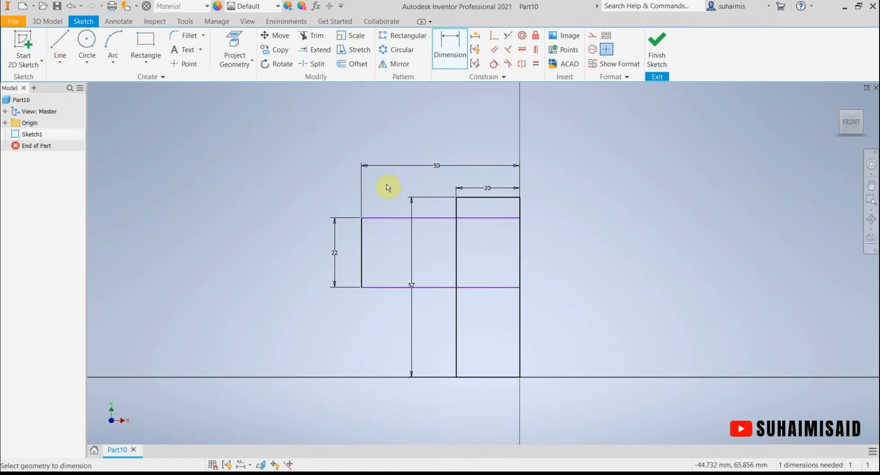
left_click(433, 219)
left_click(481, 198)
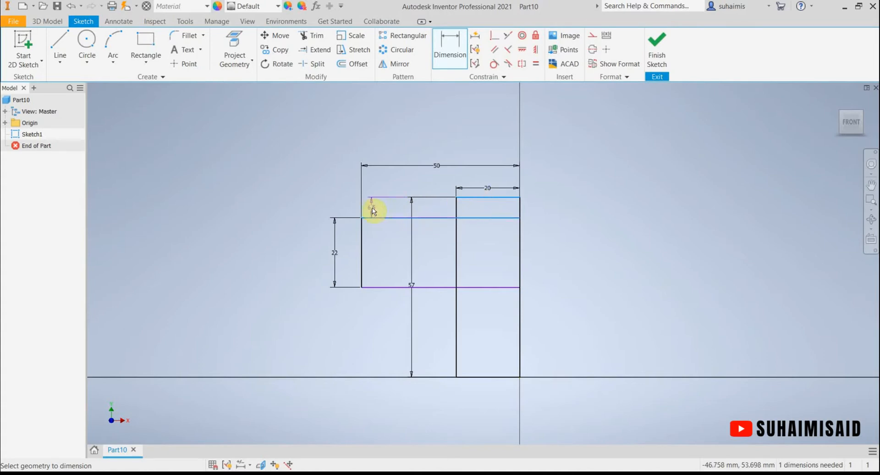
left_click(381, 210)
type("1")
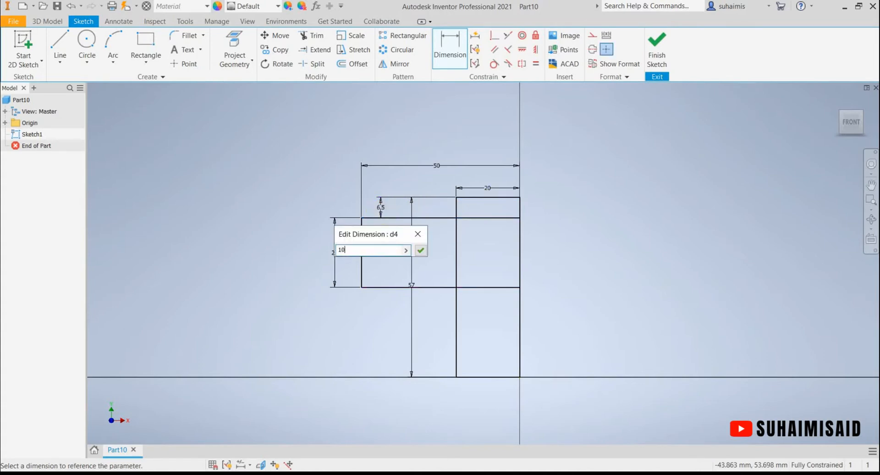
type("0")
key("Return")
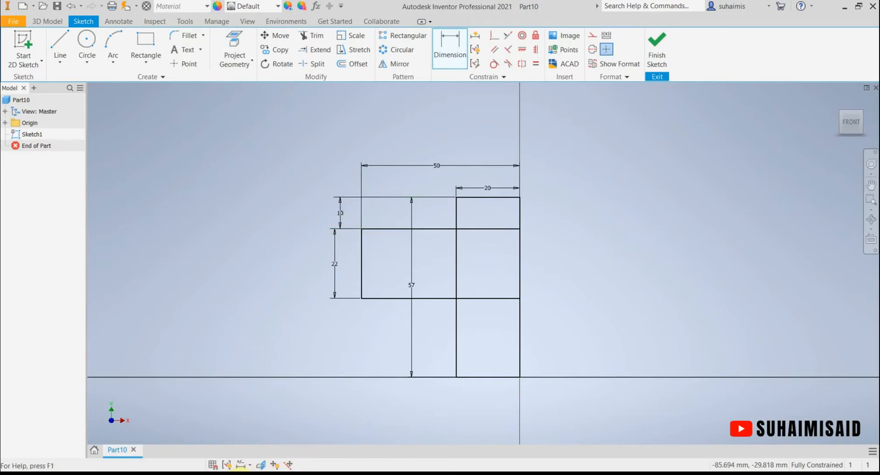
Check the PDF drawing, then sketch a third rectangle about 69 mm wide and 19 mm high, extending left from the second rectangle's lower-right corner.
left_click(240, 474)
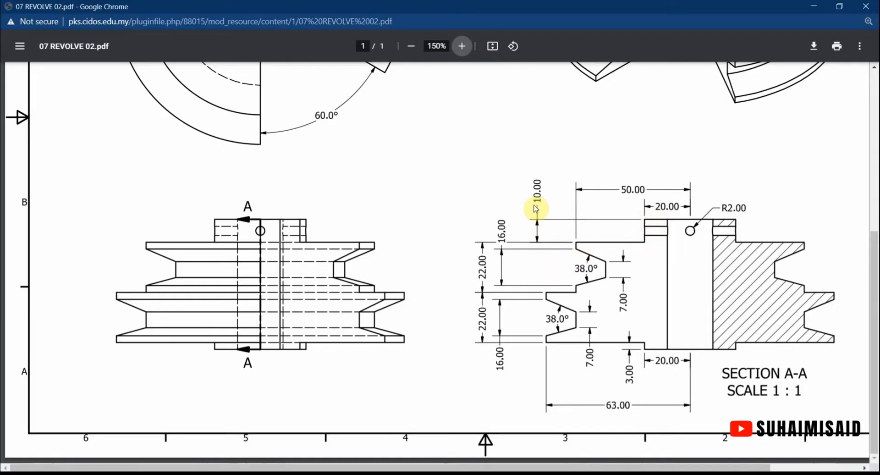
left_click(272, 474)
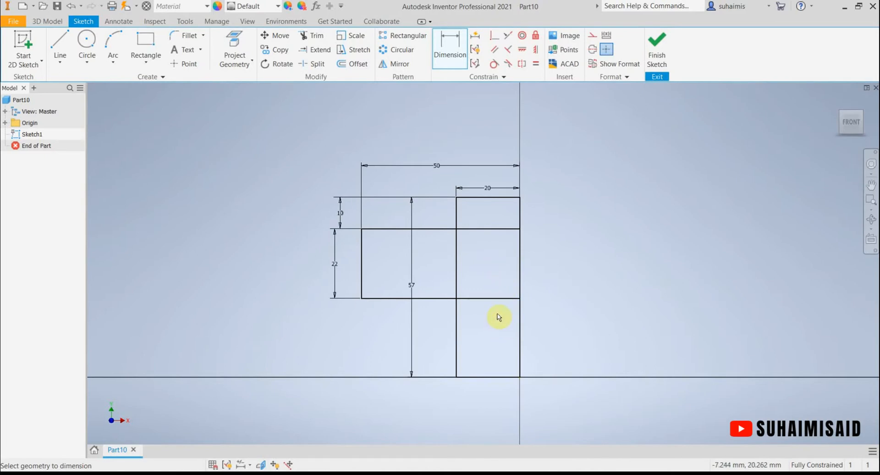
left_click(244, 465)
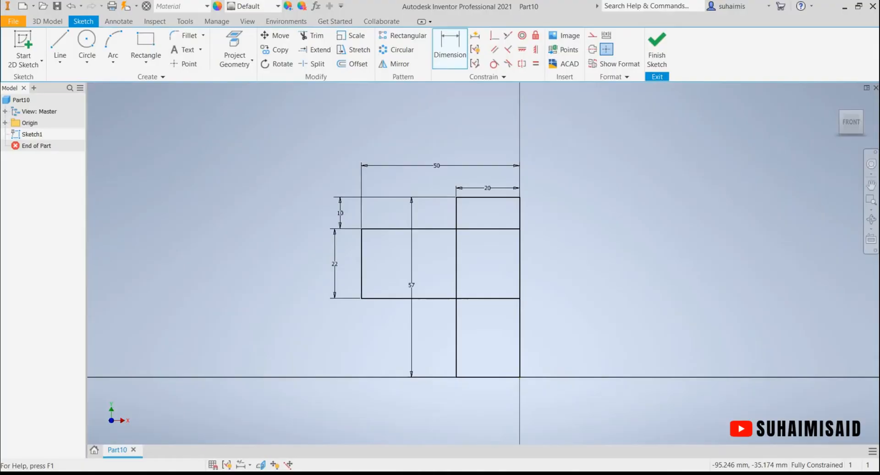
left_click(145, 44)
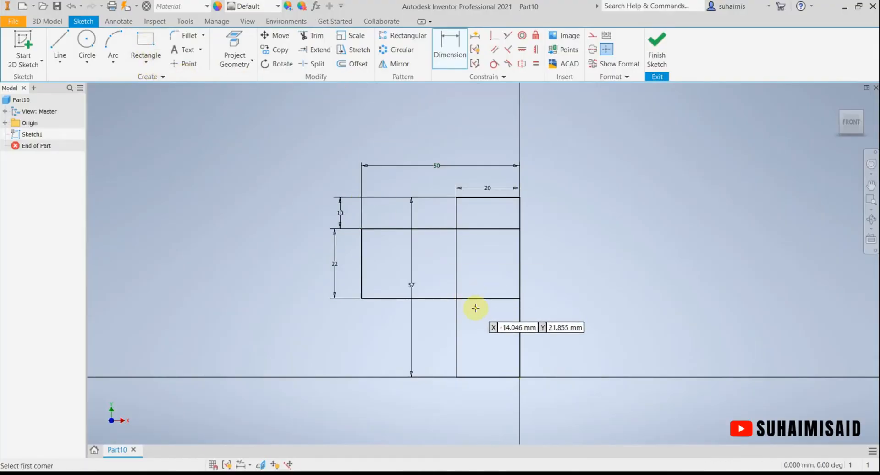
left_click(519, 298)
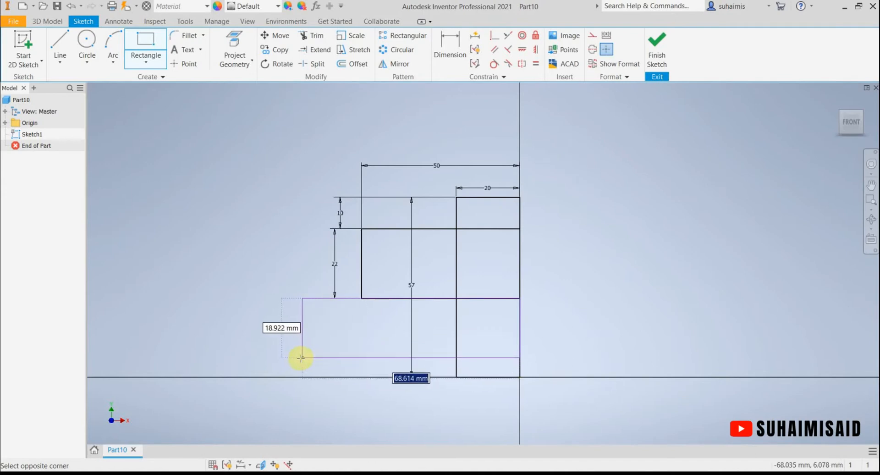
left_click(300, 358)
Dimension the third rectangle's left side and set its height to 22 mm.
left_click(448, 45)
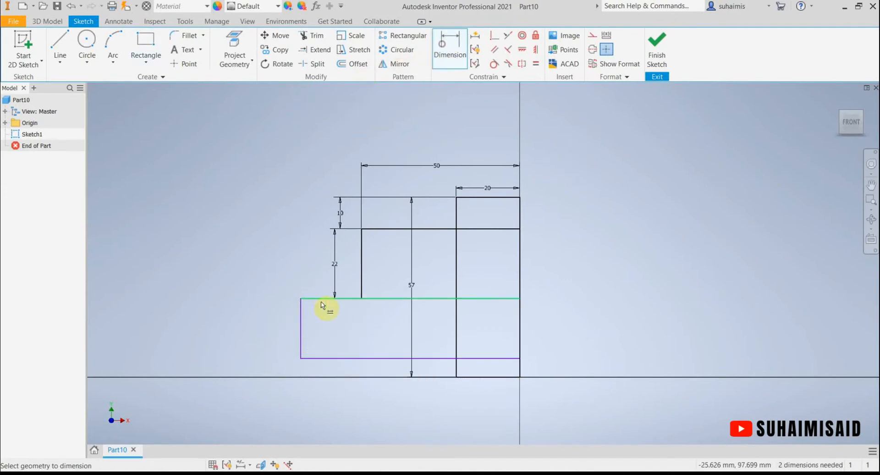
left_click(301, 328)
left_click(275, 331)
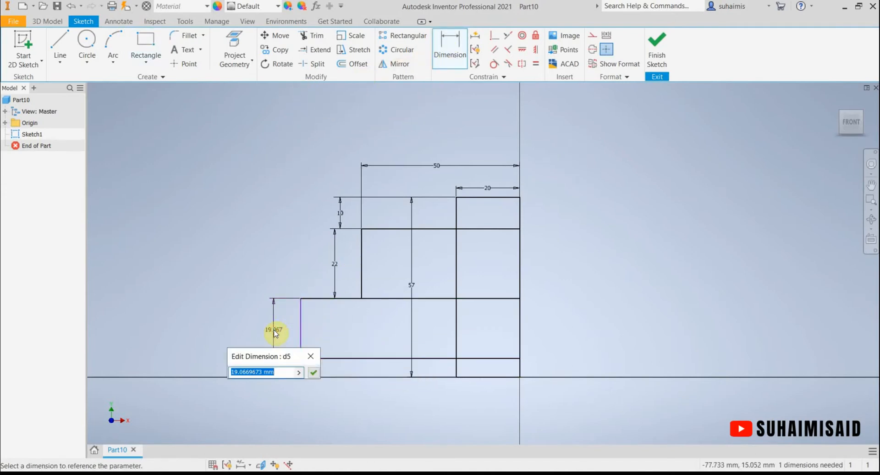
type("22")
key("Return")
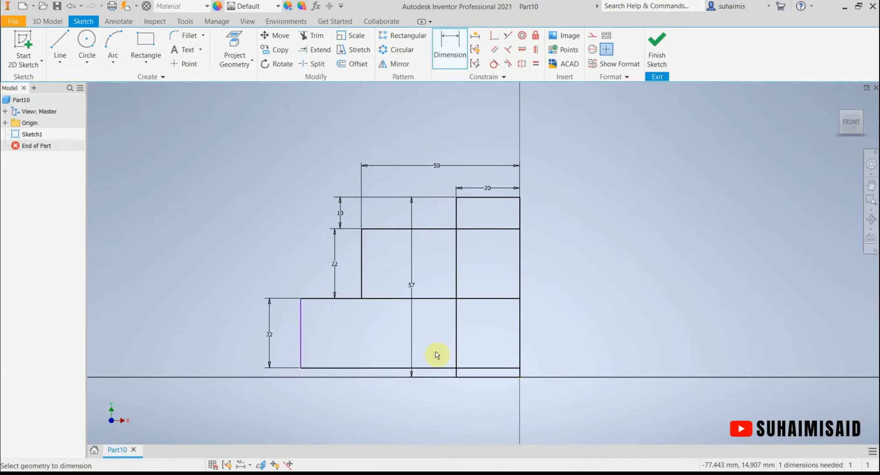
Check the PDF drawing, then set the third rectangle's width to 63 mm with a dimension below the profile.
left_click(302, 339)
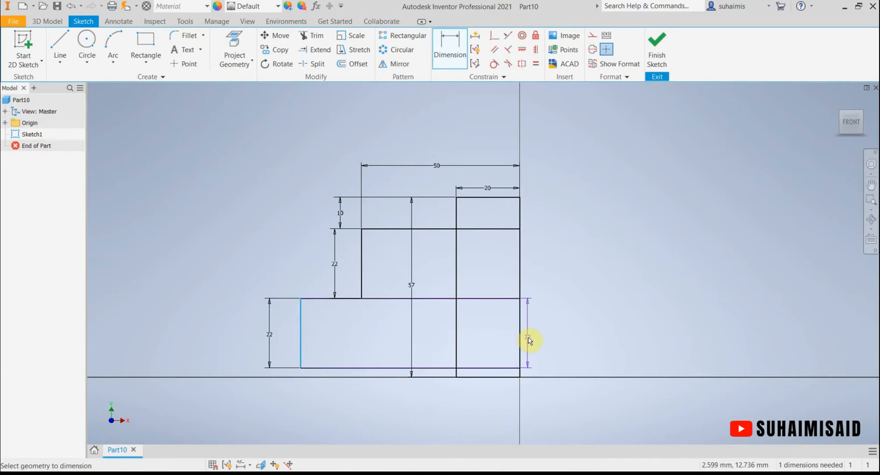
left_click(521, 338)
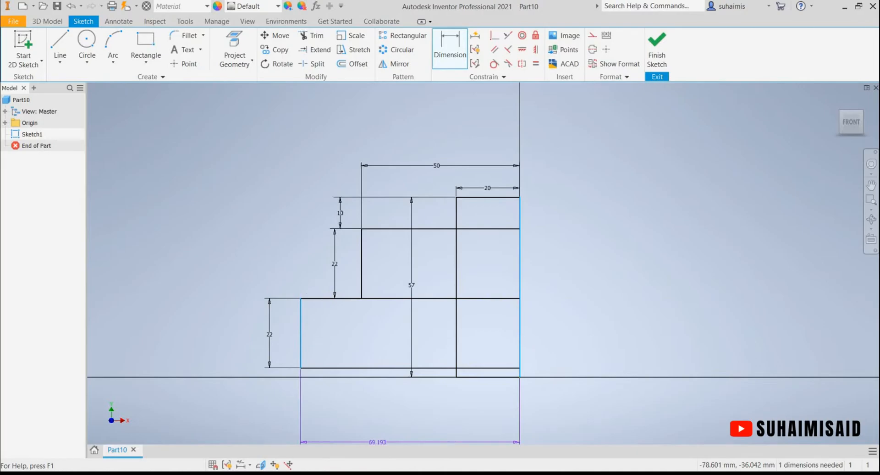
key("alt+Tab")
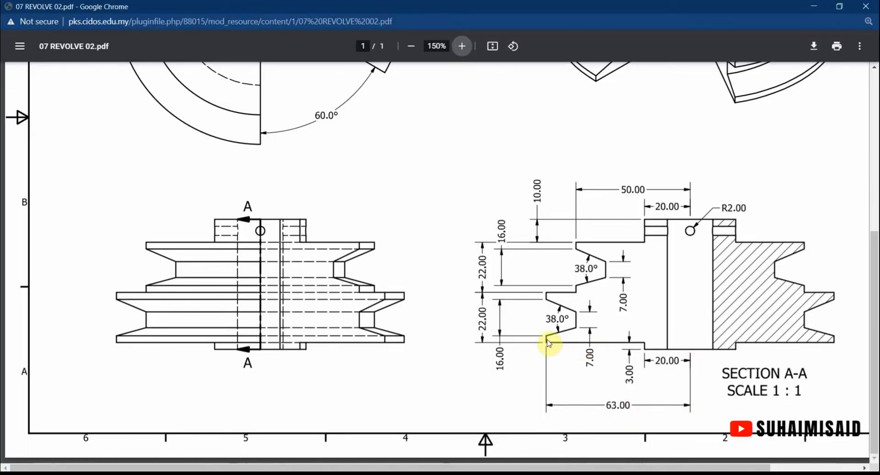
key("alt+Tab")
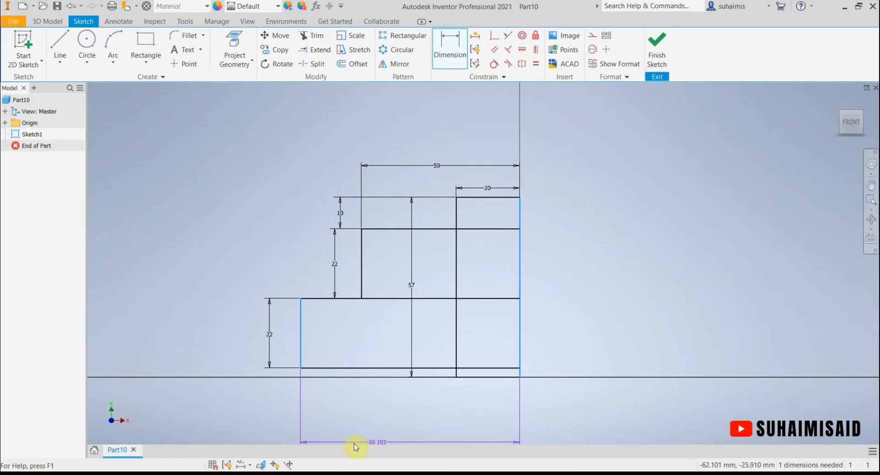
left_click(412, 401)
type("63")
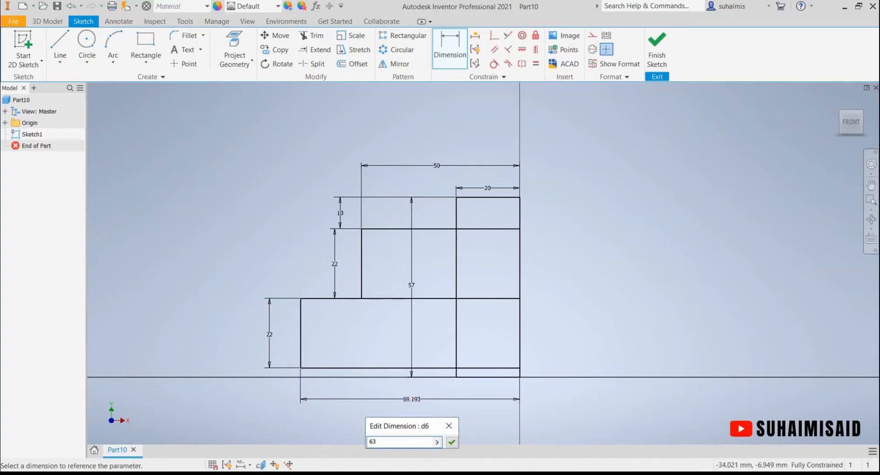
key("Return")
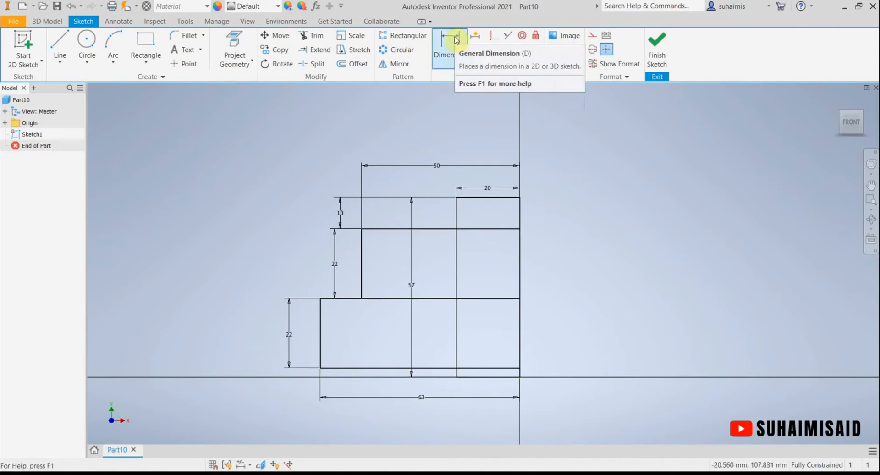
Trim the upper two horizontal segments crossing the tall rectangle and the segments of its left side that lie inside the stepped profile.
left_click(310, 35)
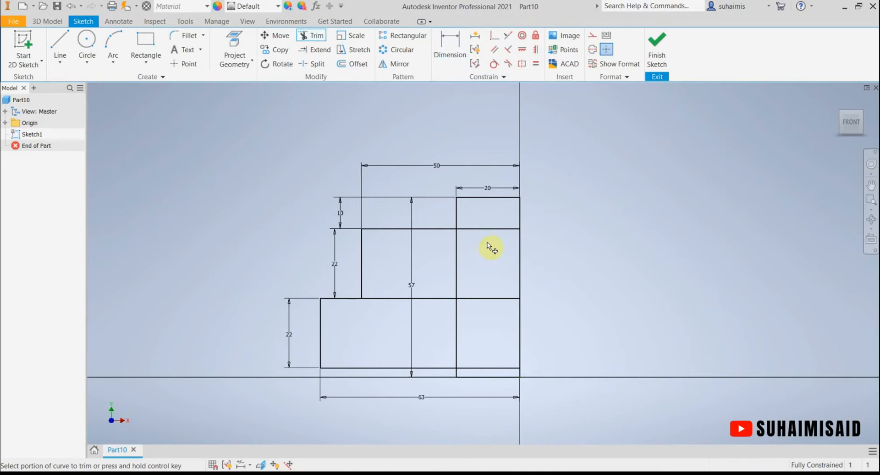
left_click(490, 230)
left_click(458, 257)
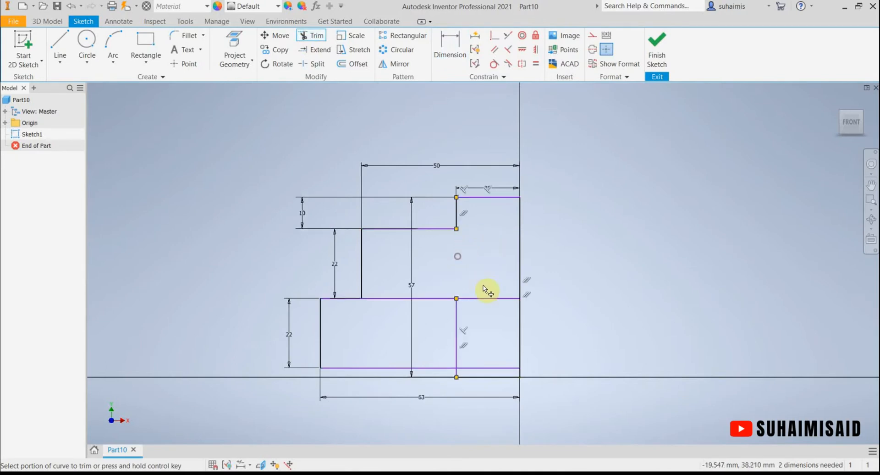
left_click(485, 299)
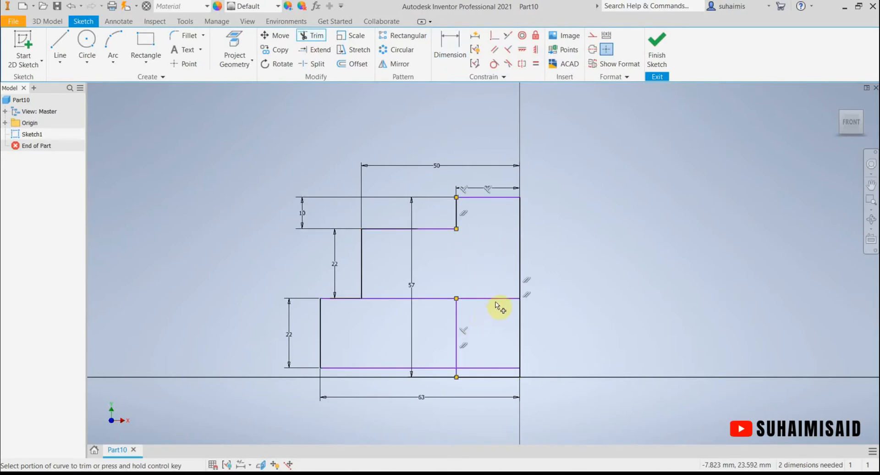
left_click(459, 330)
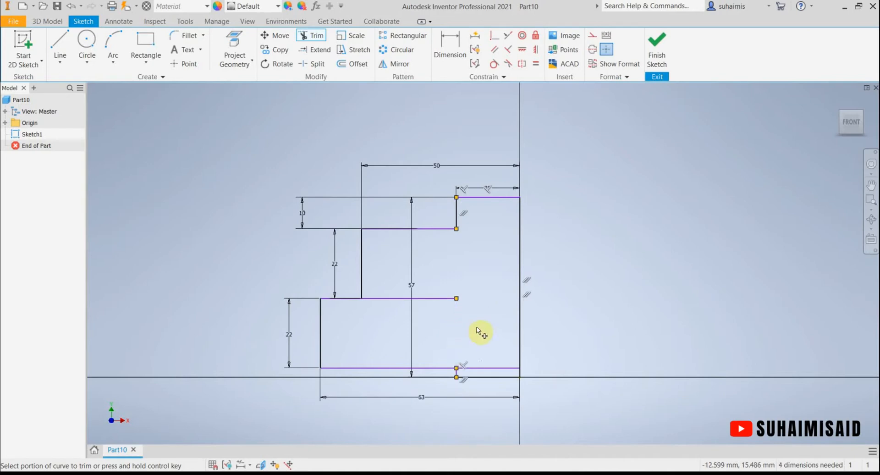
Try to trim the leftover horizontal line between the two 22 mm steps.
left_click(432, 299)
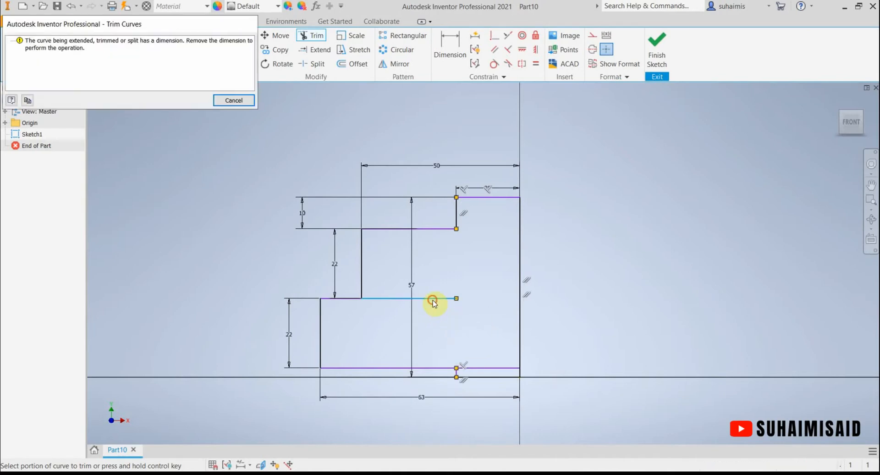
left_click(222, 99)
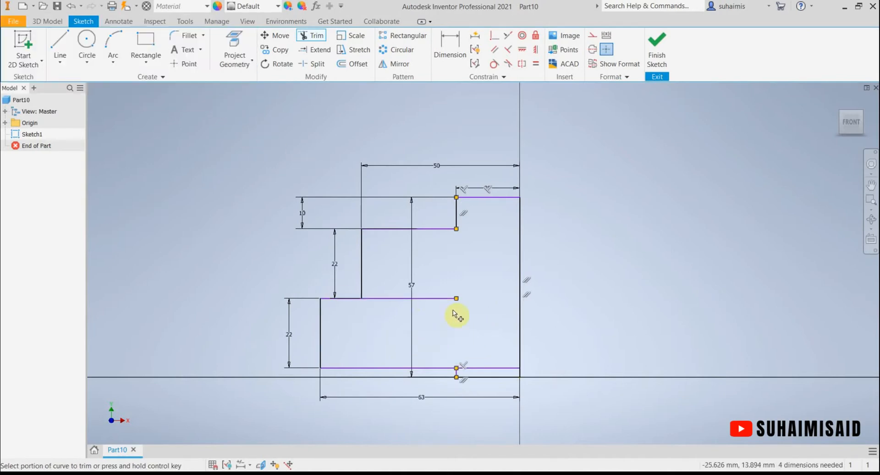
key("Escape")
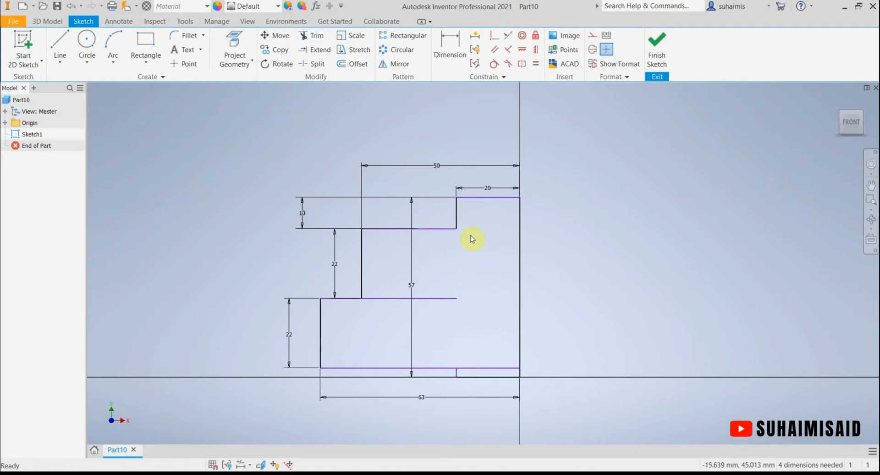
Trim the lowest rectangle's bottom line where it crosses the tall rectangle.
left_click(322, 37)
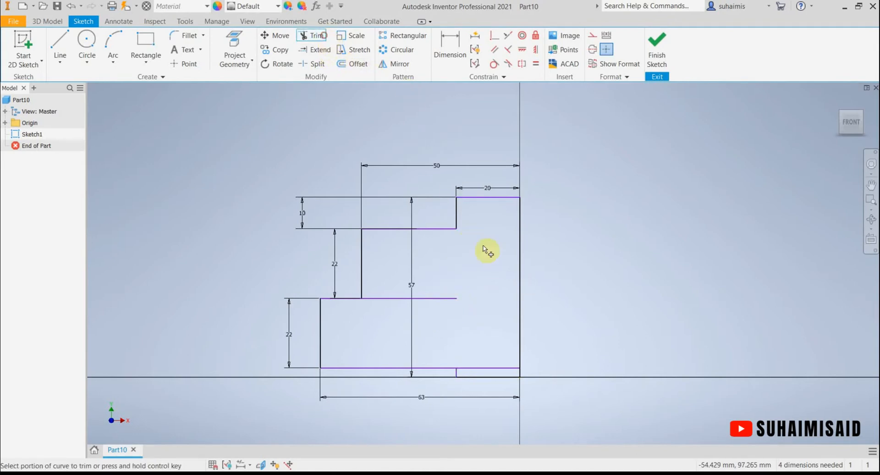
left_click(494, 369)
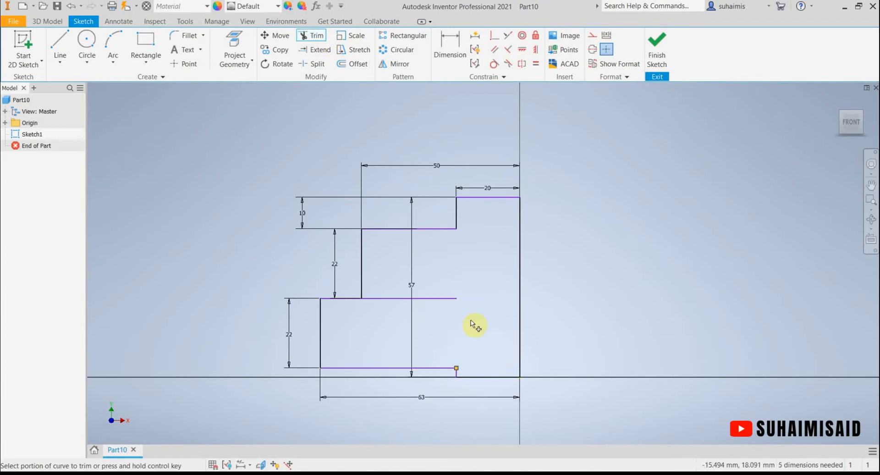
key("Escape")
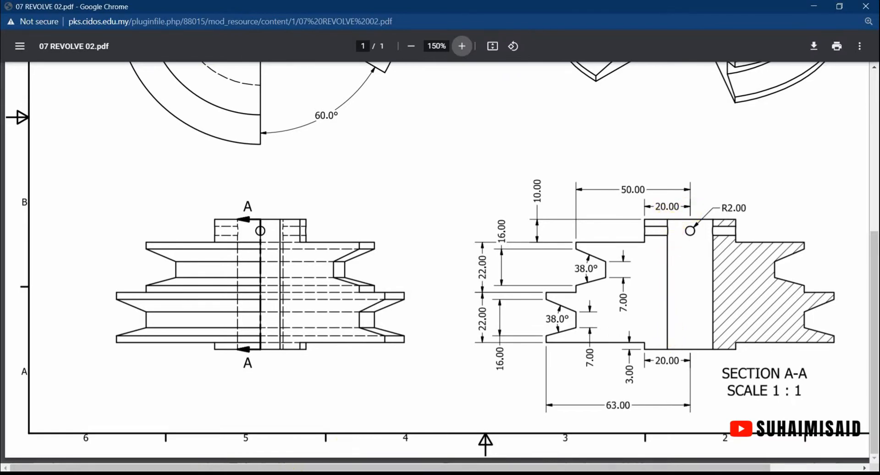
Return to the sketch and draw a vertical line between the midpoints of the 20 mm wide hub's top and bottom edges.
left_click(289, 474)
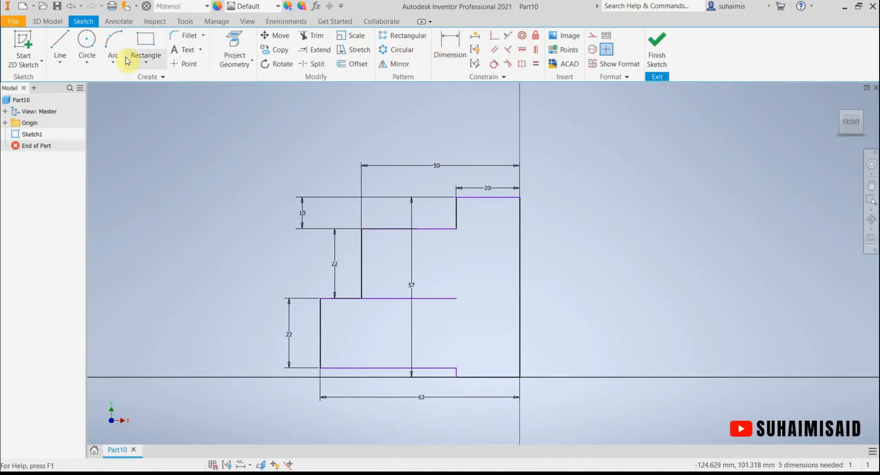
left_click(62, 46)
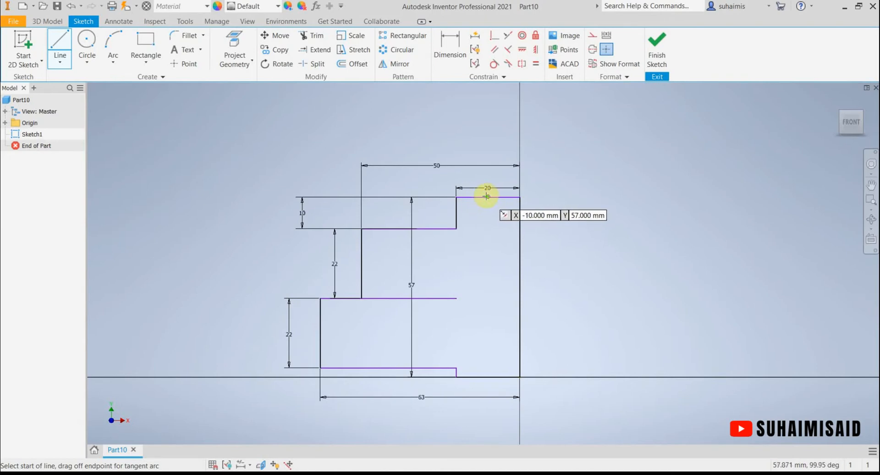
left_click(488, 197)
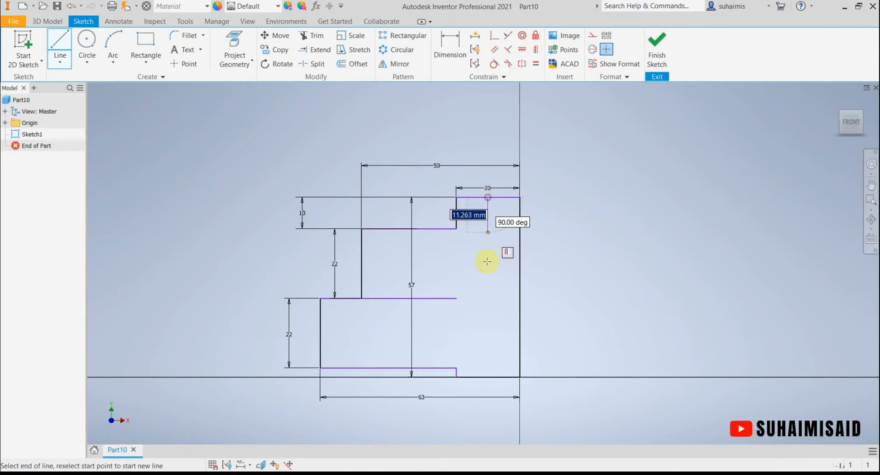
key("Escape")
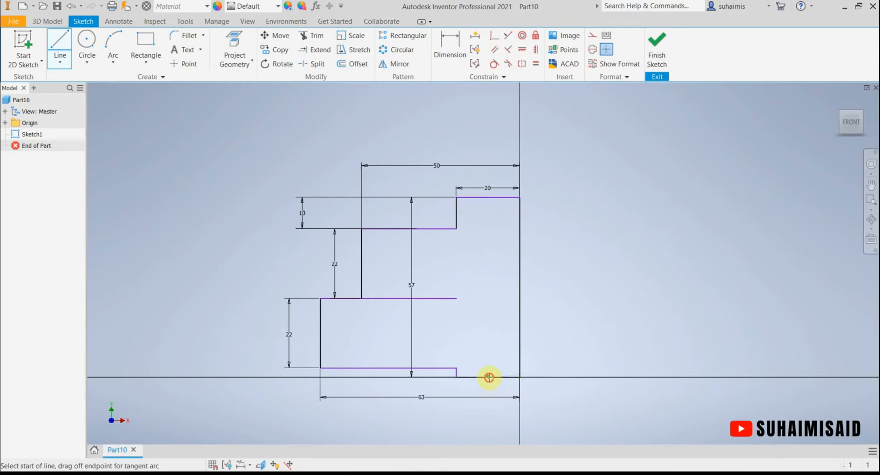
left_click(488, 377)
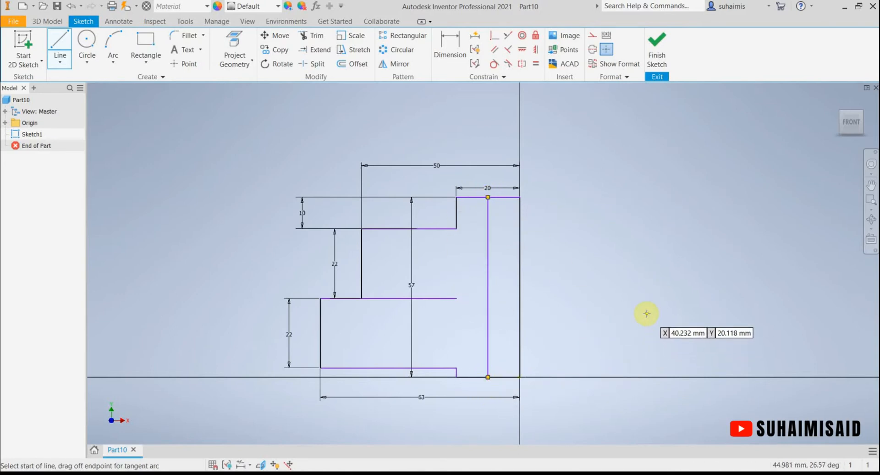
key("Escape")
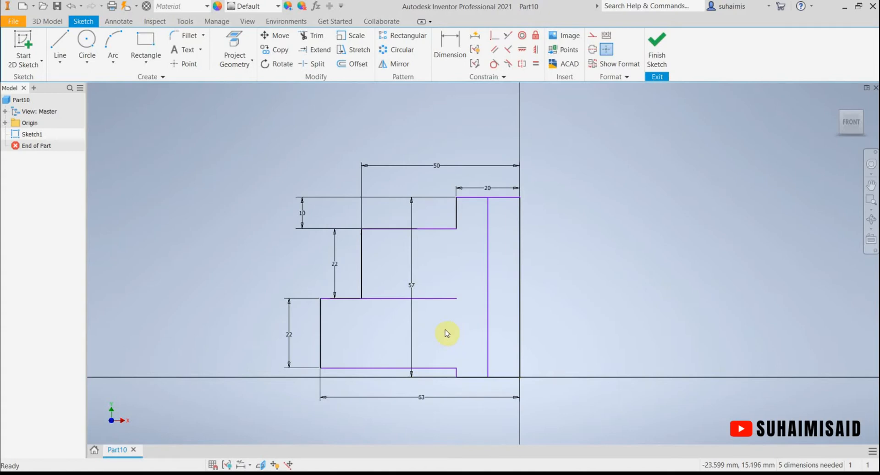
Check the section drawing and sketch a three-line tapered groove on the upper 22 mm step's outer edge, about 15 mm wide and deep.
key("alt+Tab")
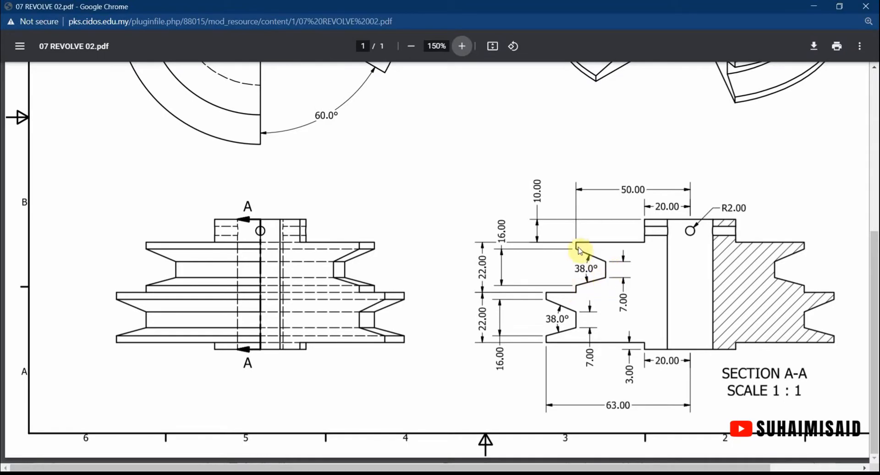
left_click(276, 474)
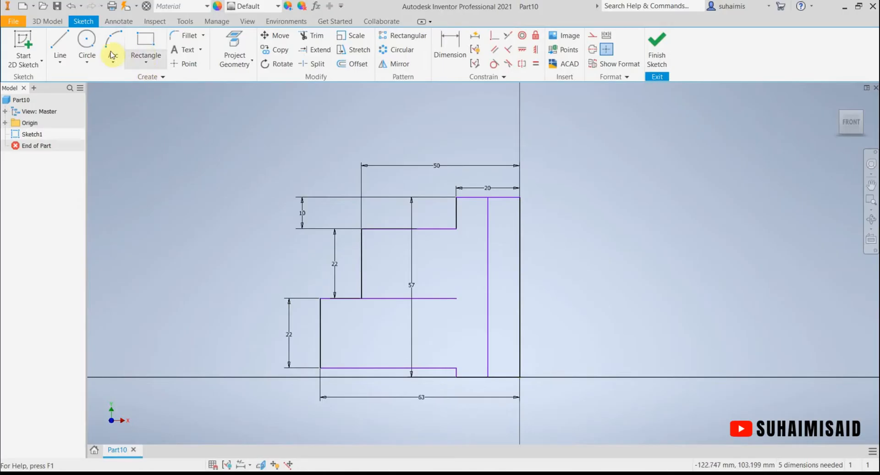
left_click(60, 46)
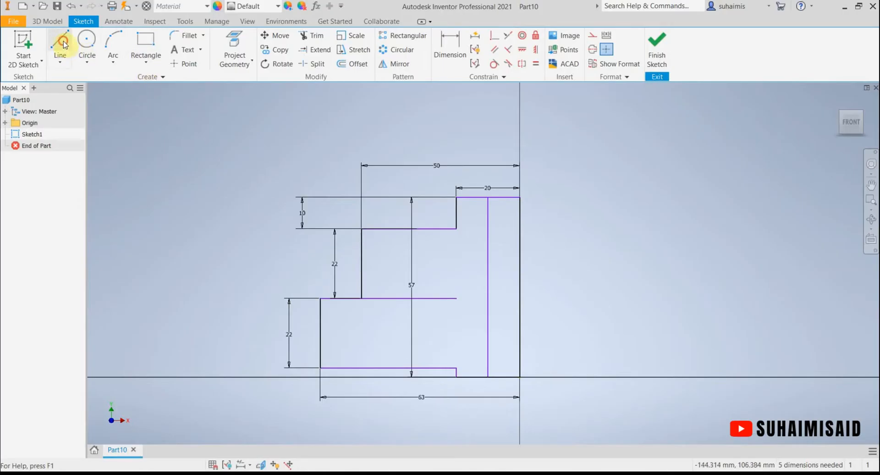
left_click(360, 241)
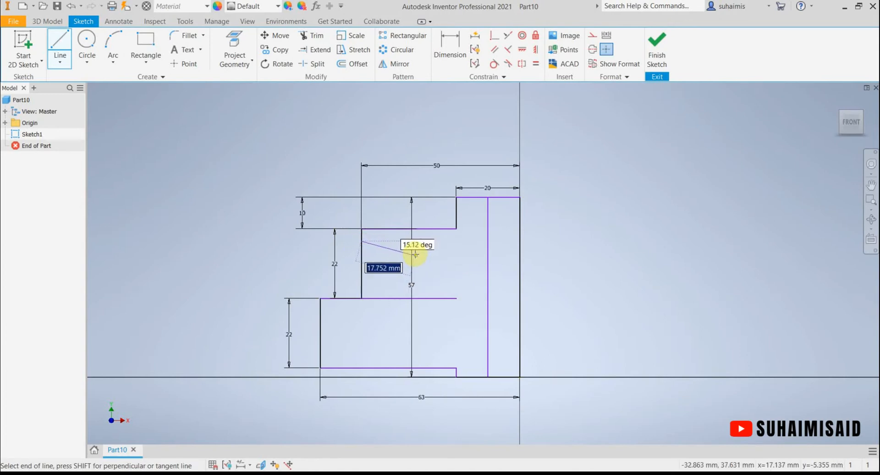
left_click(409, 253)
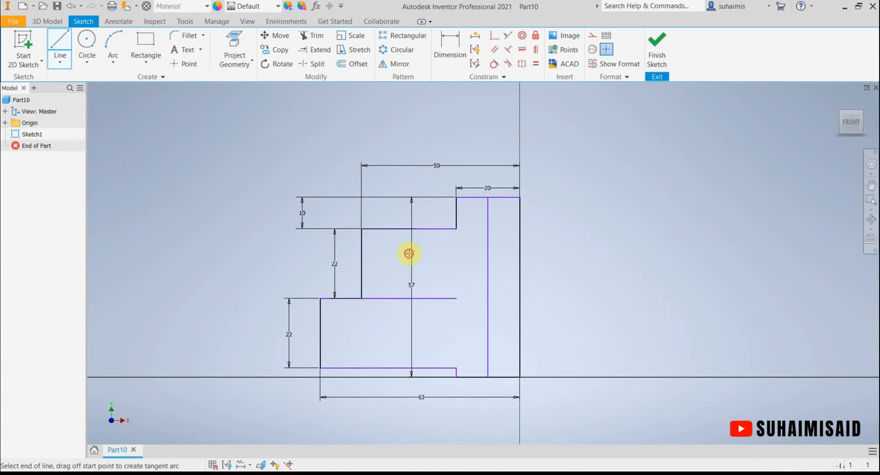
left_click(409, 280)
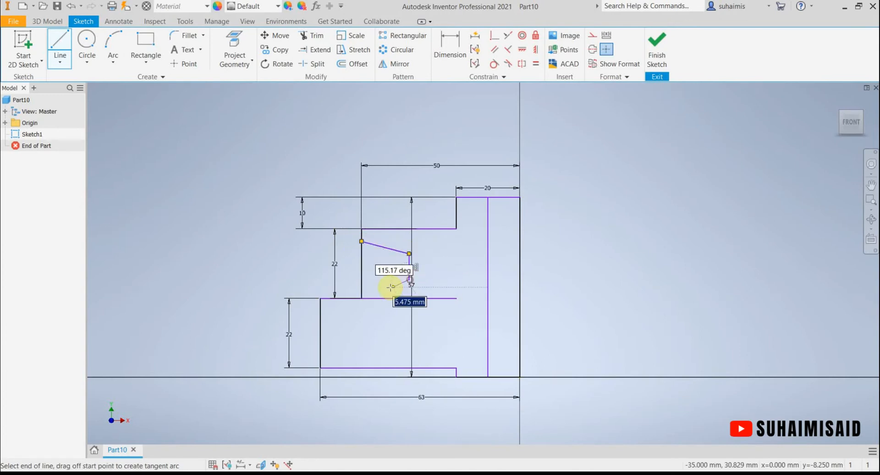
double_click(361, 290)
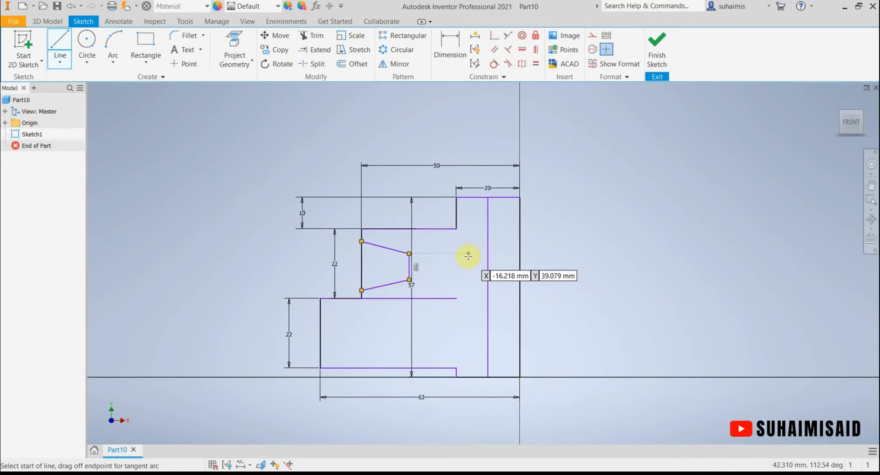
key("Escape")
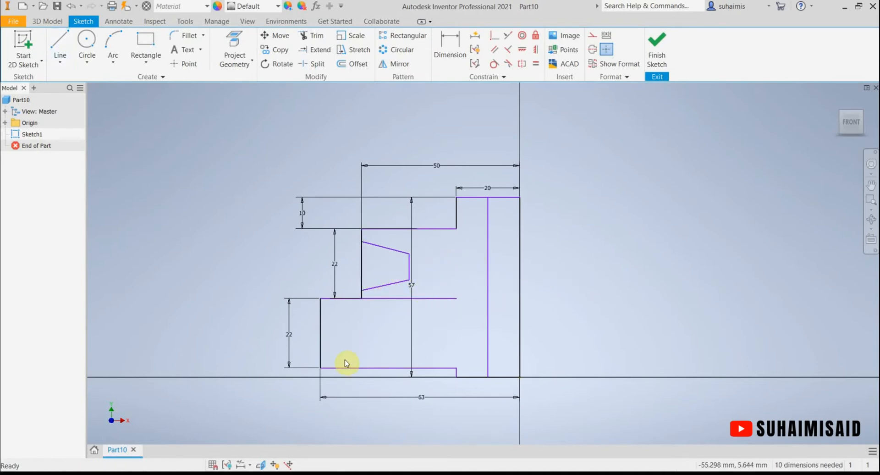
Check the groove sizes in the PDF drawing and dimension the upper groove's opening along the outer edge as 16 mm.
mouse_move(221, 472)
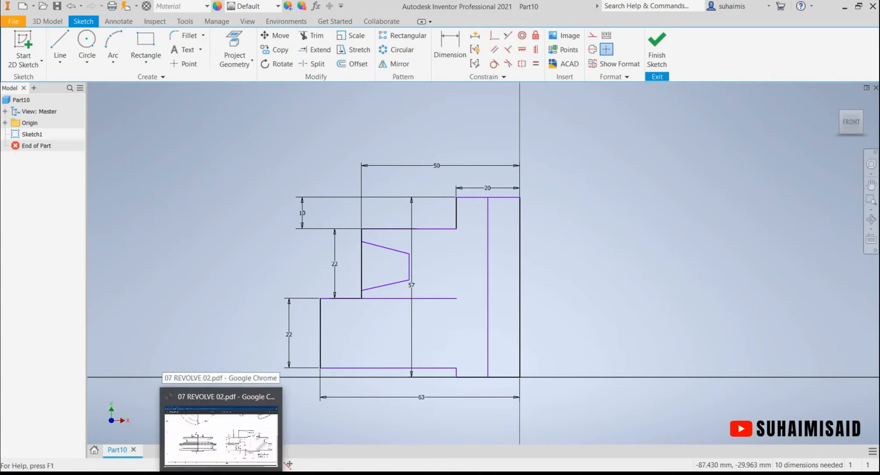
left_click(221, 435)
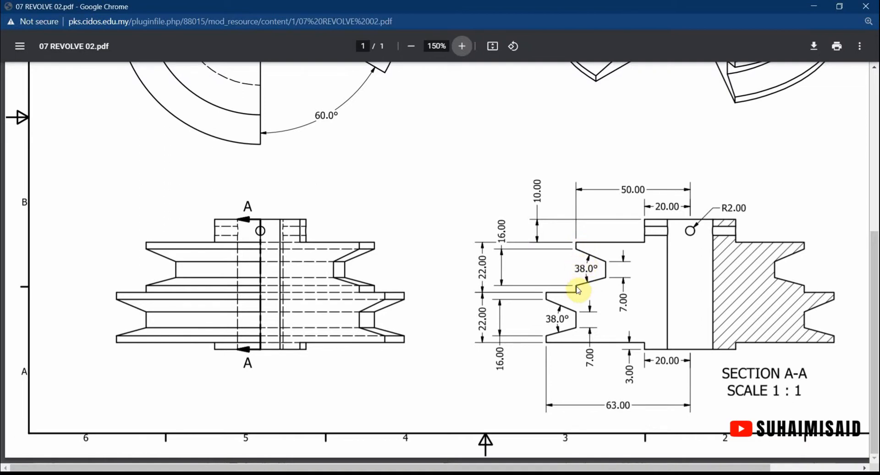
key("alt+Tab")
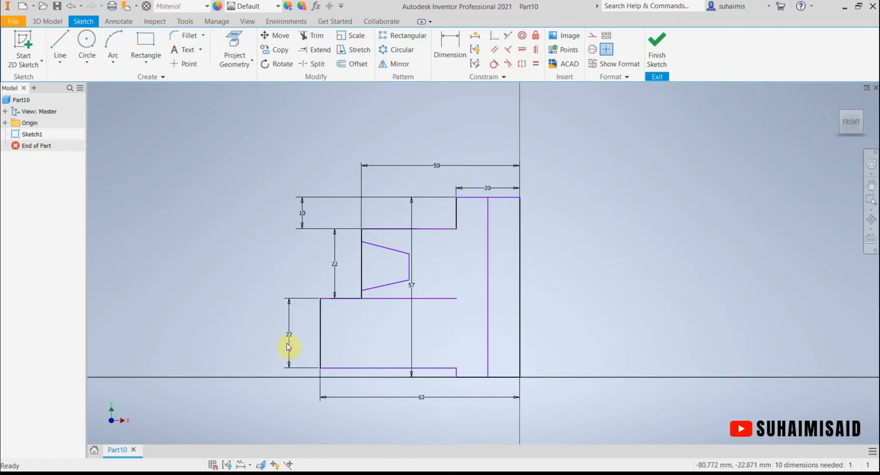
left_click(451, 57)
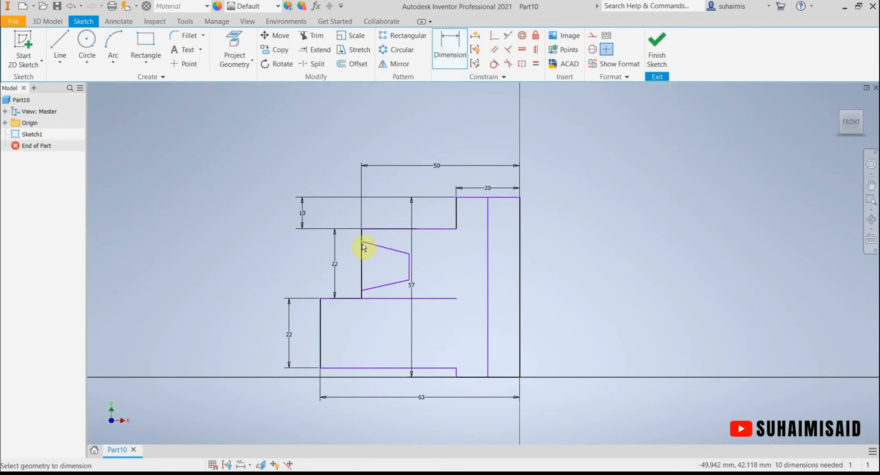
left_click(364, 293)
left_click(354, 268)
type("16")
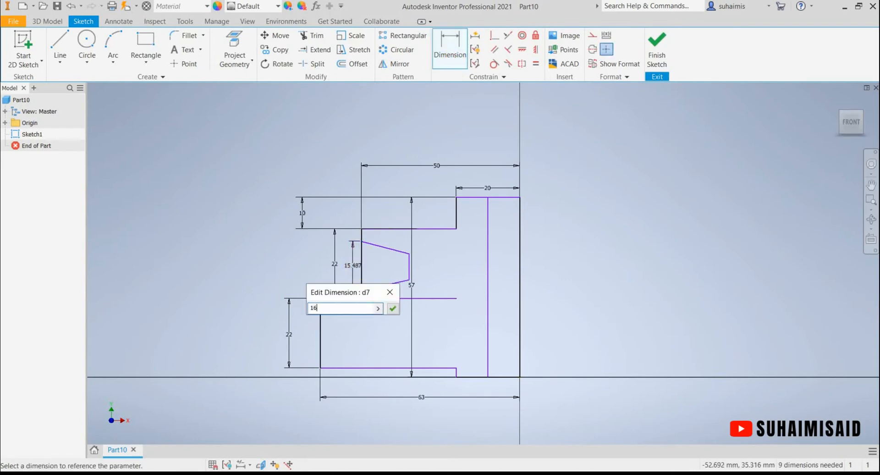
key("Return")
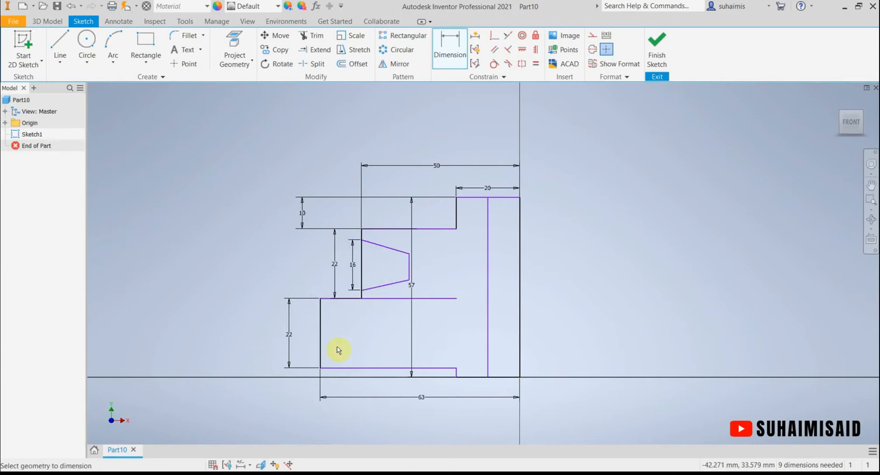
Check the groove angle in the drawing and dimension the angle between the upper groove's two sloped sides as 38°.
left_click(266, 474)
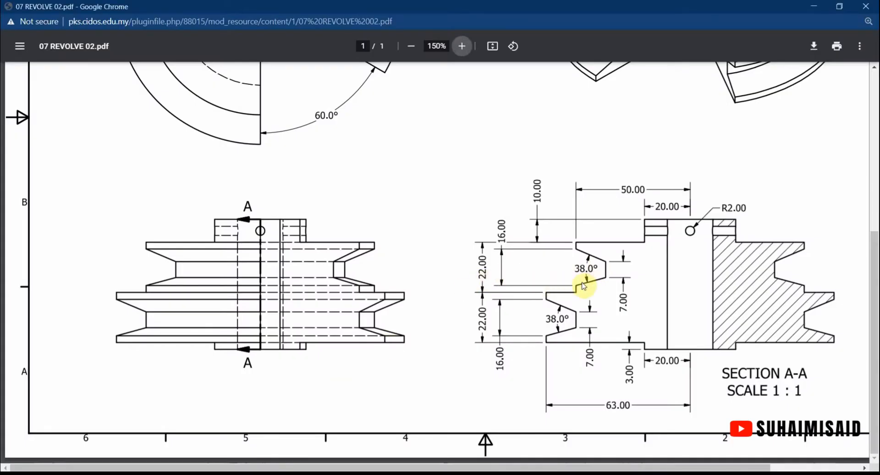
left_click(303, 472)
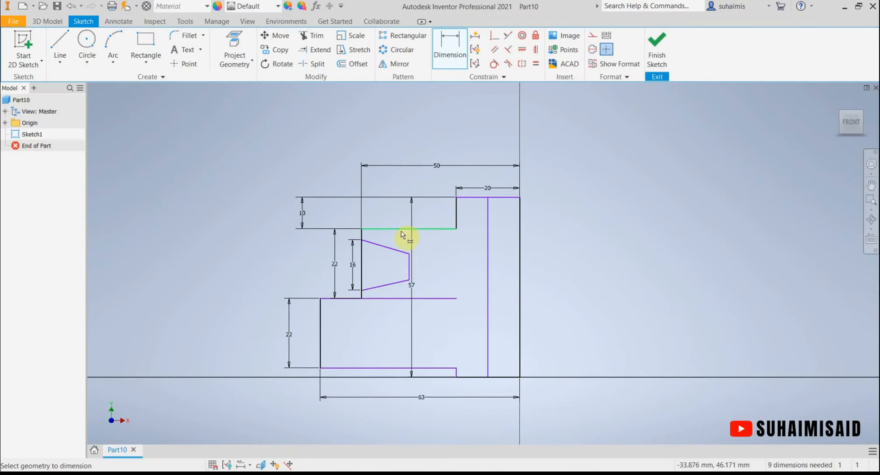
left_click(449, 45)
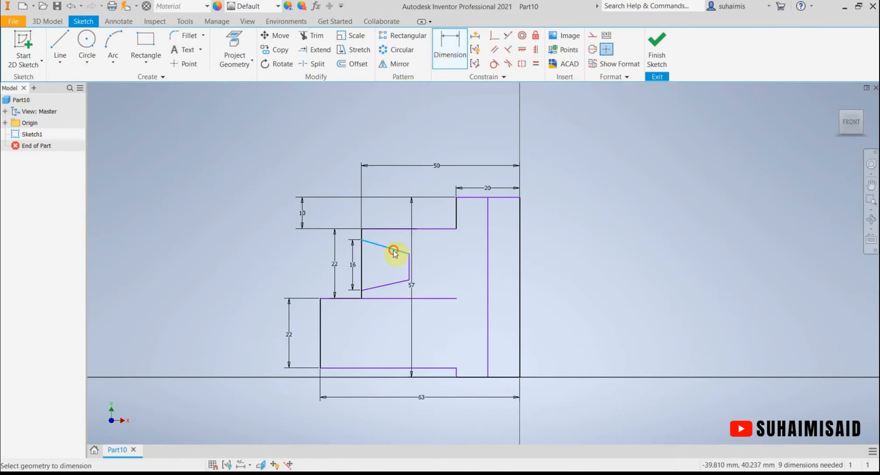
left_click(392, 250)
left_click(387, 291)
left_click(385, 270)
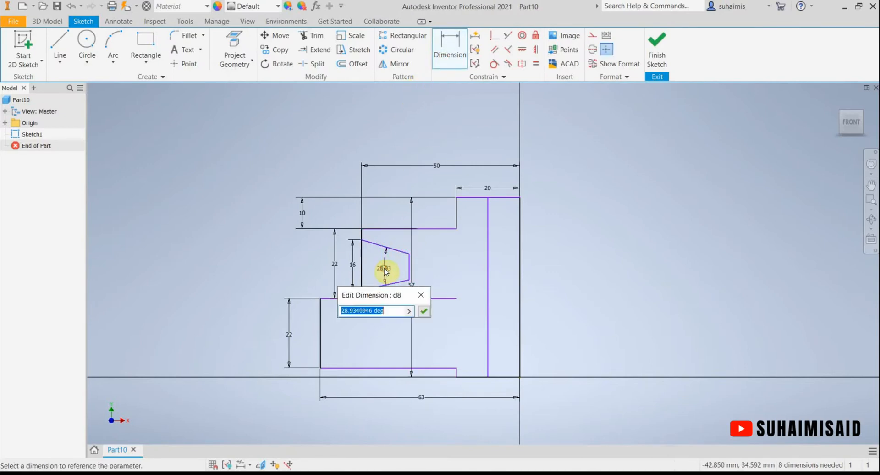
type("38")
key("Return")
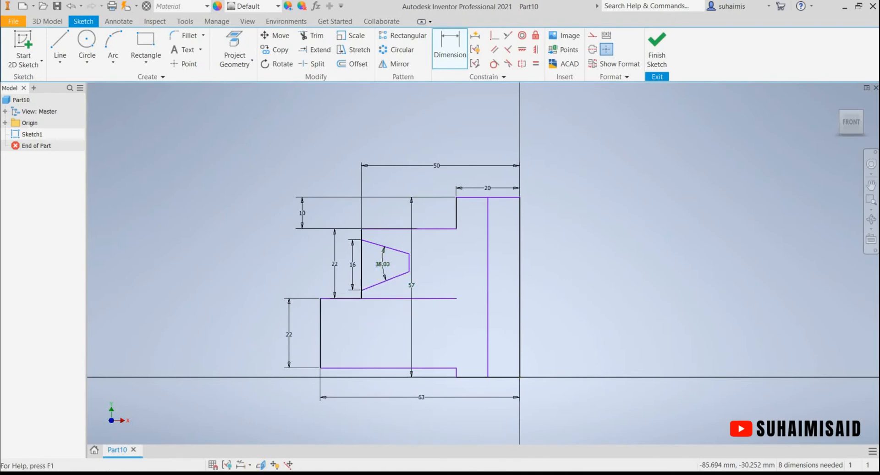
Check the groove's inner width in the drawing and dimension its vertical inner line as 7 mm.
key("alt+Tab")
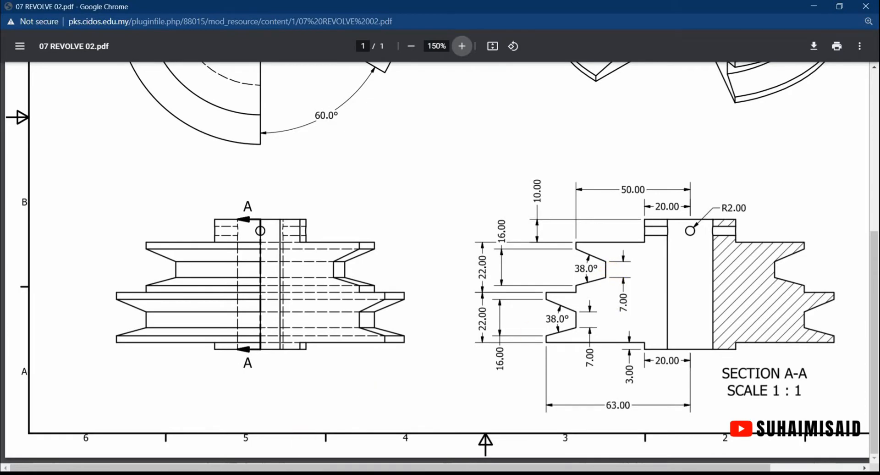
key("alt+Tab")
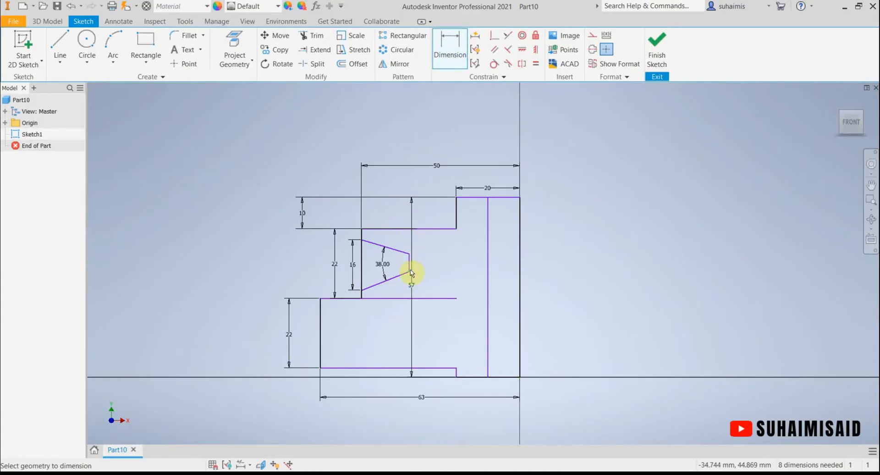
left_click(411, 266)
left_click(436, 261)
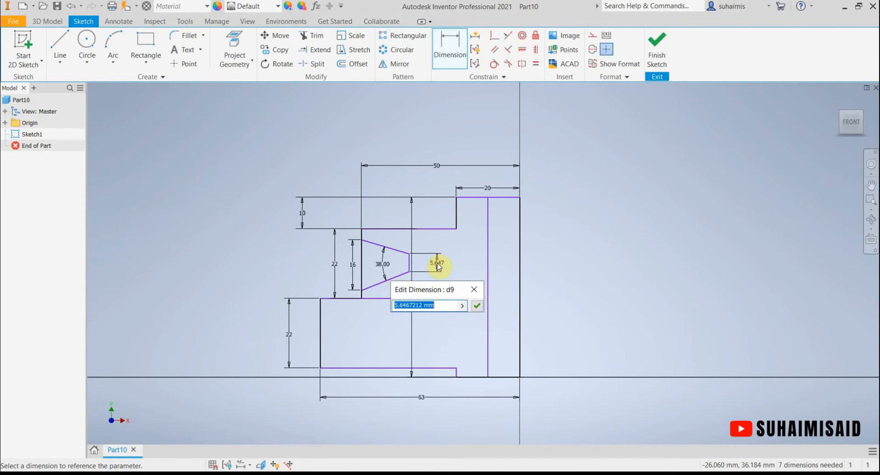
type("7")
key("Return")
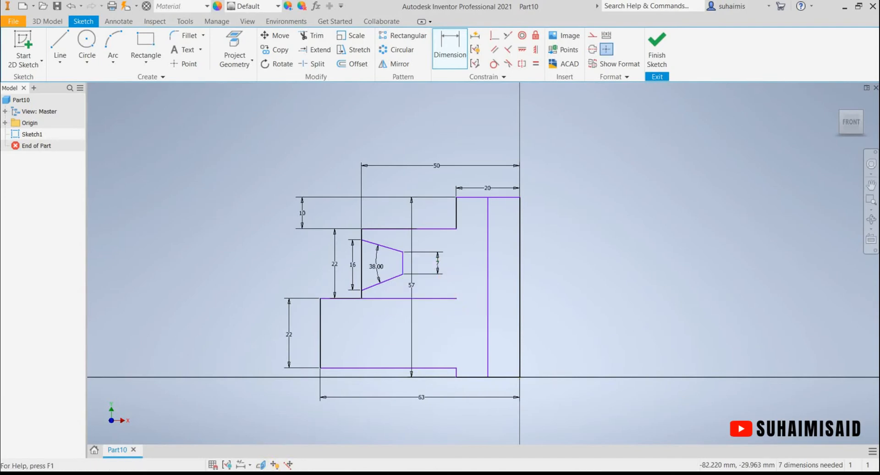
Review the groove's position in the drawing and set the distance from the upper step's top edge to the groove's upper end to 3 mm.
key("alt+Tab")
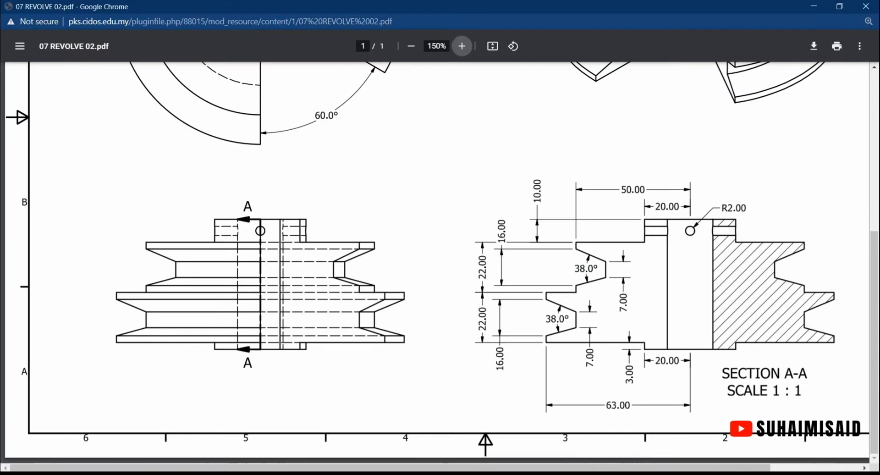
key("alt+Tab")
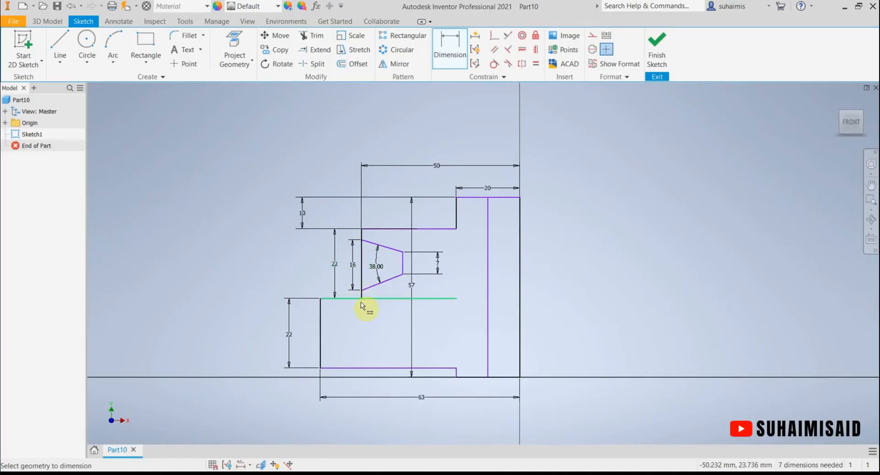
key("alt+Tab")
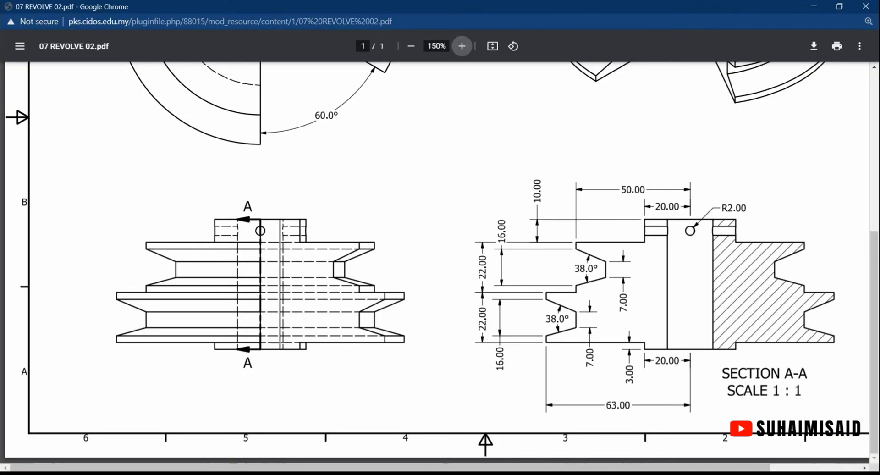
key("alt+Tab")
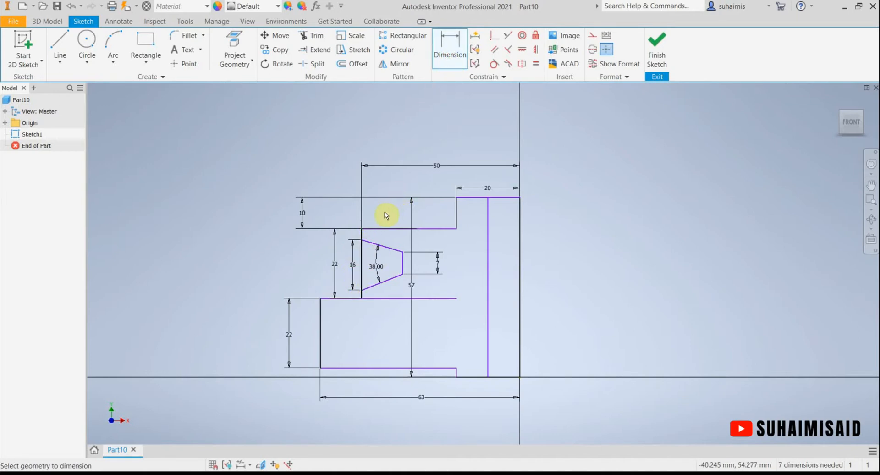
left_click(367, 233)
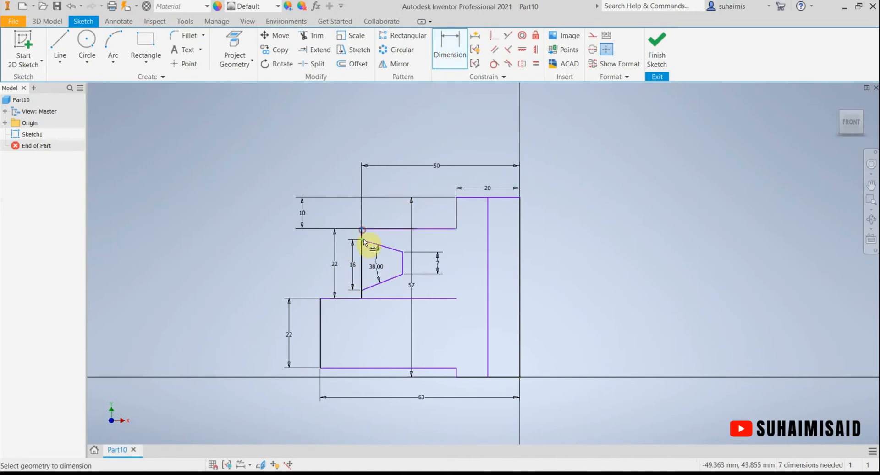
left_click(375, 239)
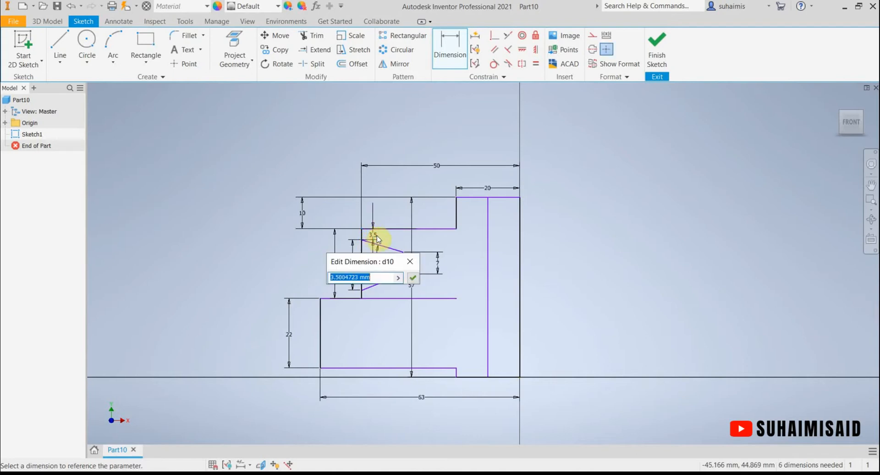
type("3")
key("Return")
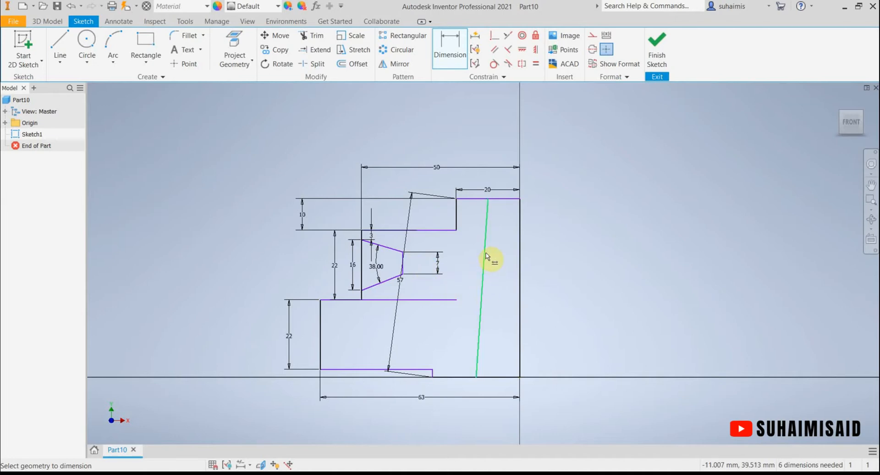
Apply a vertical constraint to the slanted line running through the middle of the 20 mm wide hub.
left_click(536, 52)
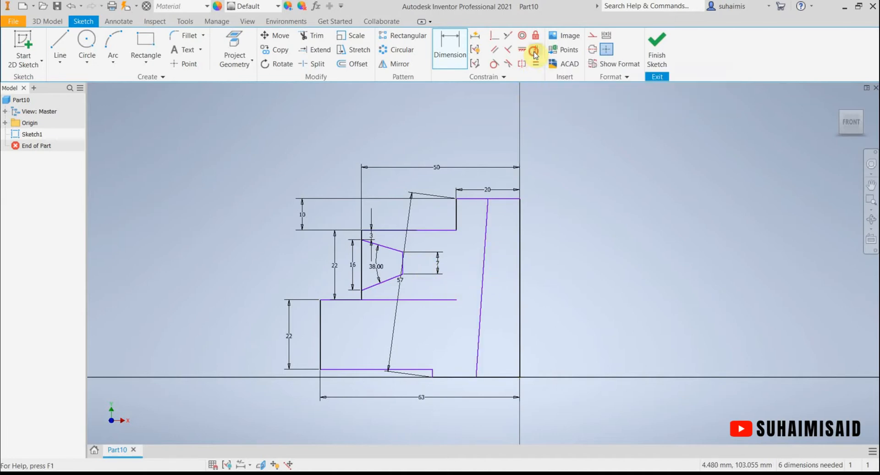
left_click(487, 239)
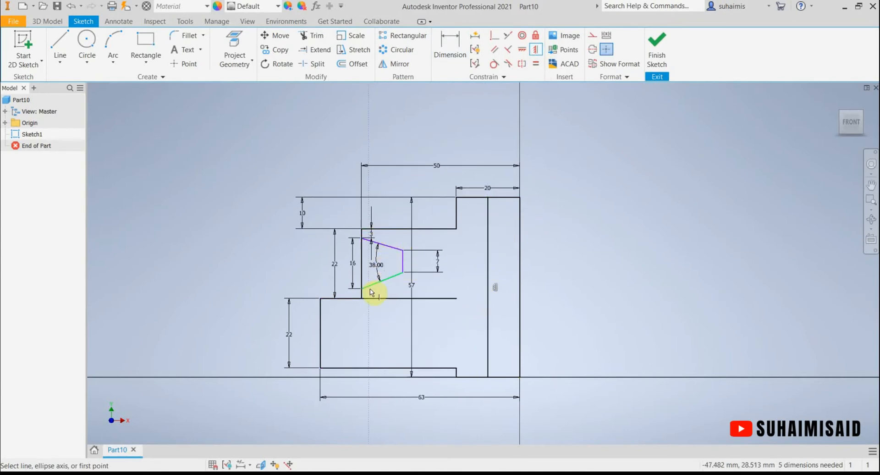
Try to dimension the gap between the upper groove's lower end and the upper step's bottom edge.
left_click(450, 50)
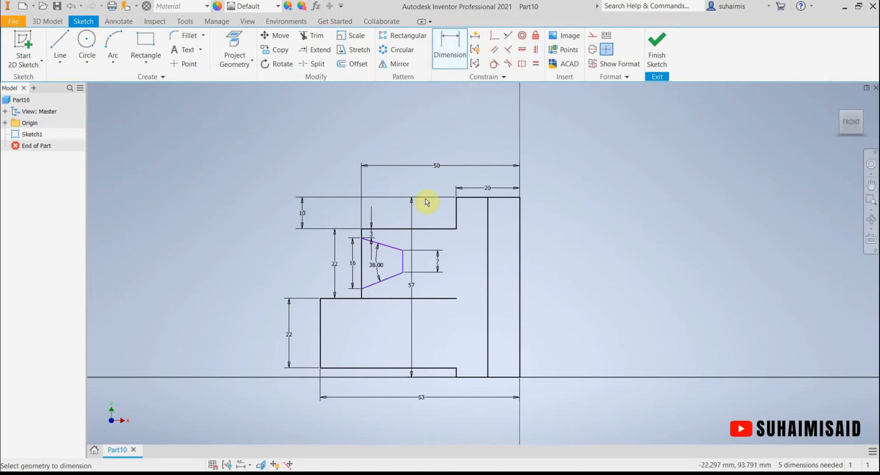
left_click(360, 298)
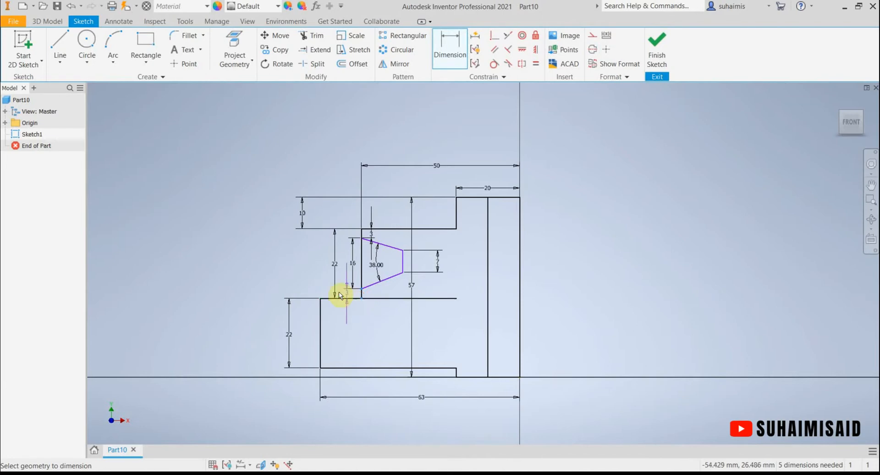
left_click(307, 294)
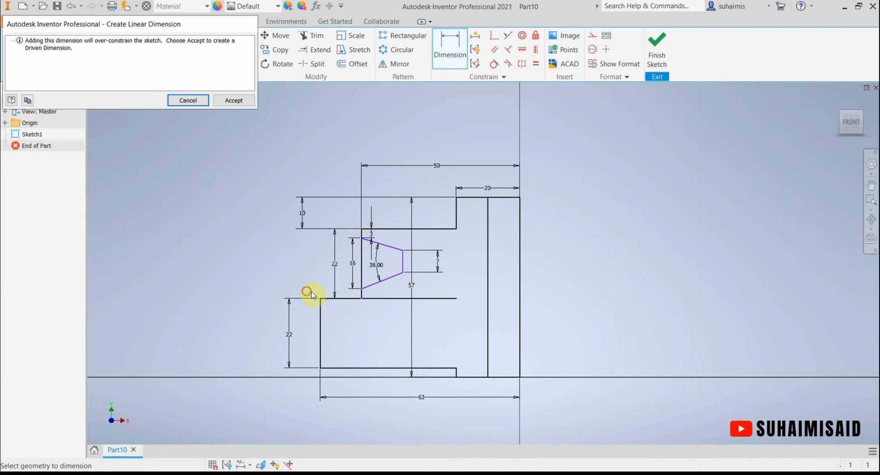
left_click(194, 102)
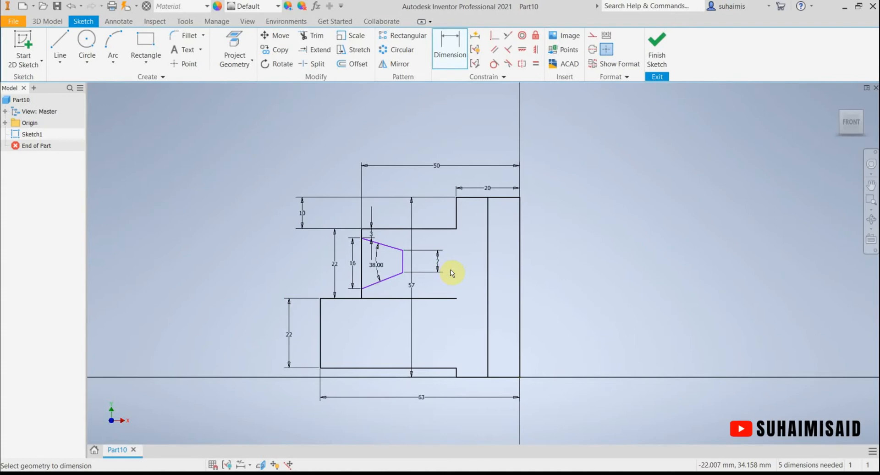
Dimension the vertical offset between the upper groove's upper outer end and the top of its inner line as 4.5 mm.
left_click(364, 240)
left_click(404, 251)
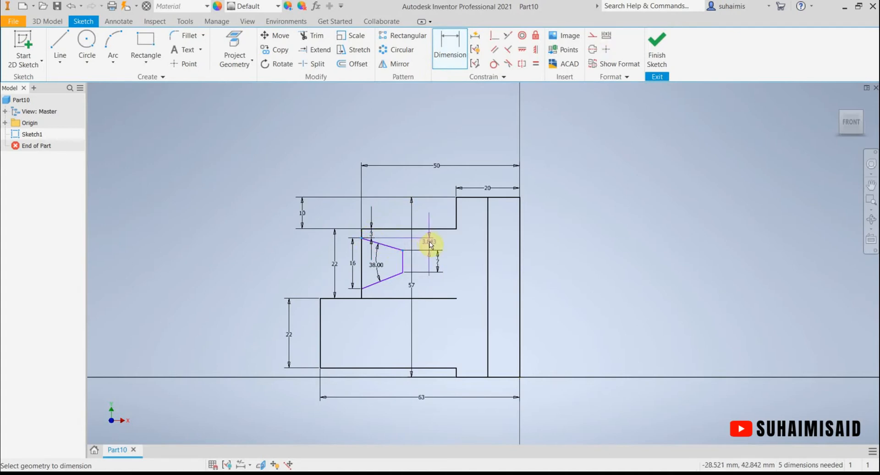
left_click(430, 242)
type("4")
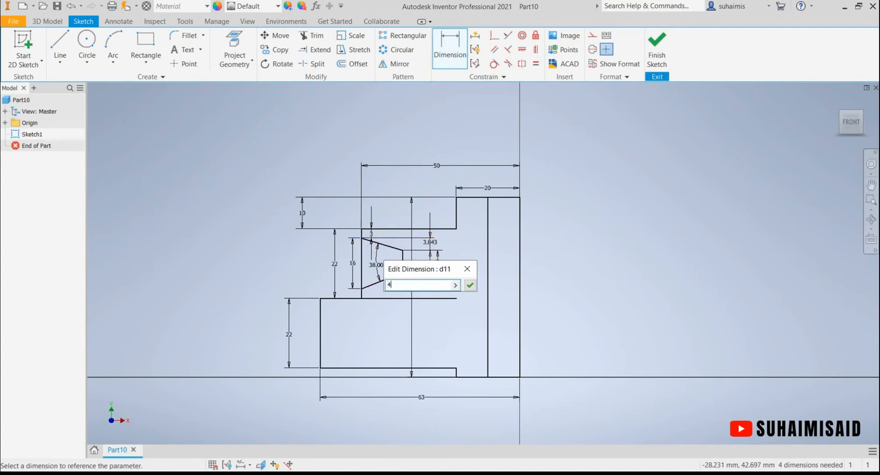
type(".5")
key("Return")
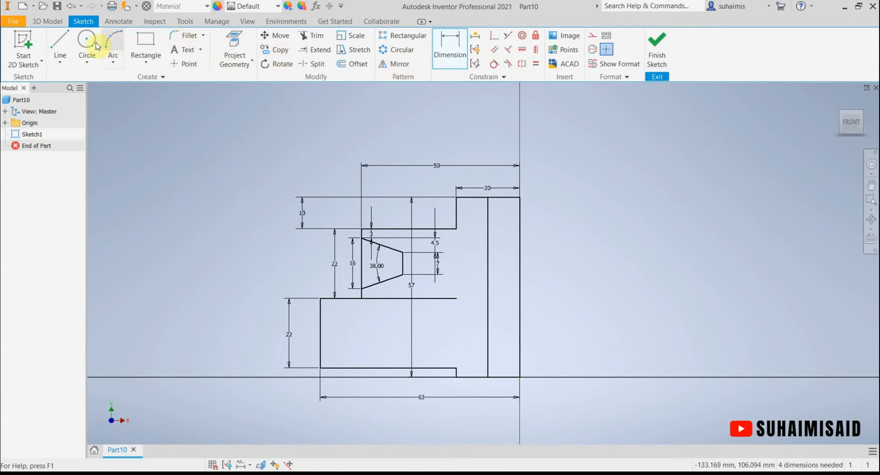
Sketch a three-line groove about 16.5 mm deep with an inner vertical line about 9.5 mm long, opening on the lower step's outer edge.
left_click(58, 48)
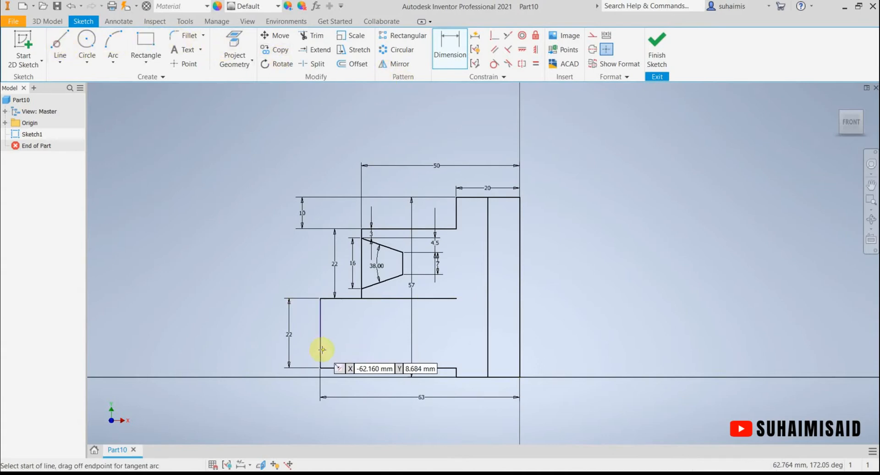
left_click(321, 308)
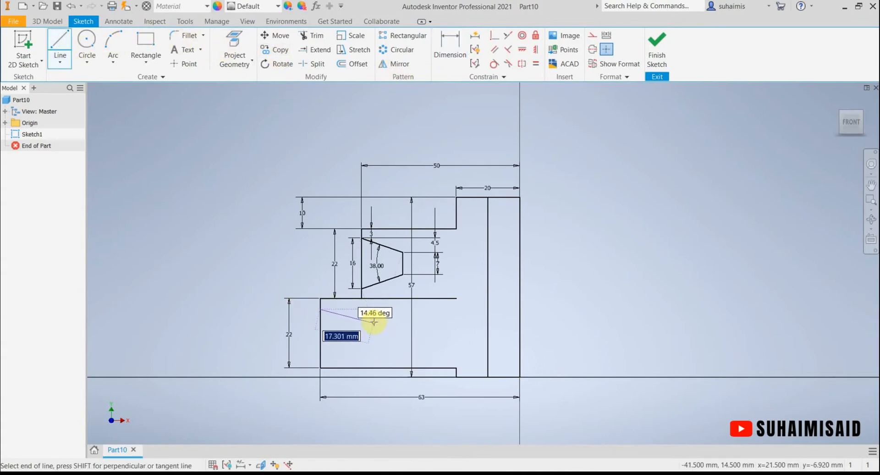
left_click(373, 321)
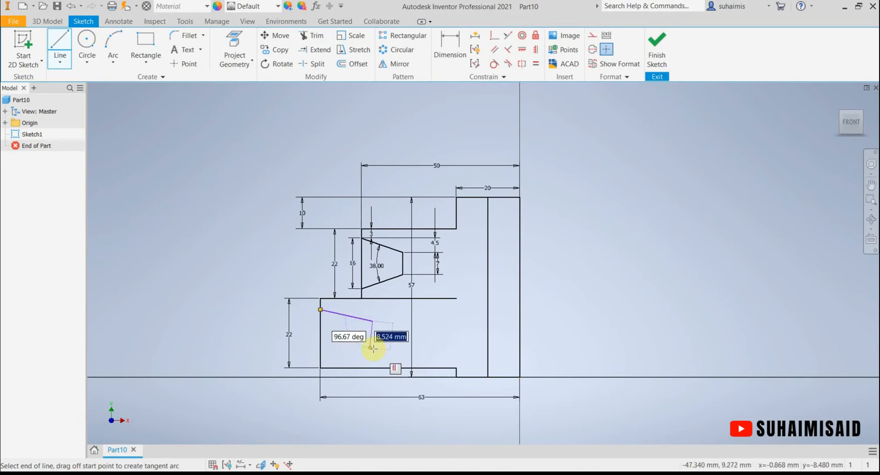
left_click(373, 352)
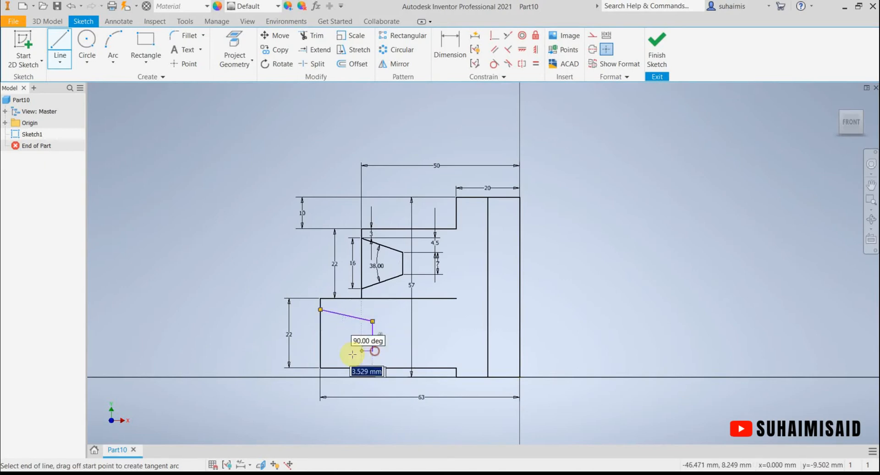
left_click(320, 358)
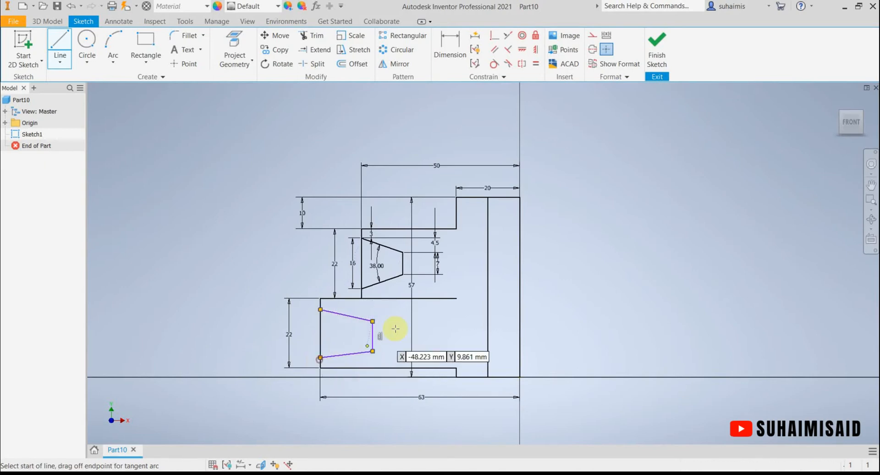
Dimension the lower groove's inner vertical line as 7 mm and the angle between its two sloped sides as 38°.
left_click(449, 46)
left_click(373, 342)
left_click(388, 339)
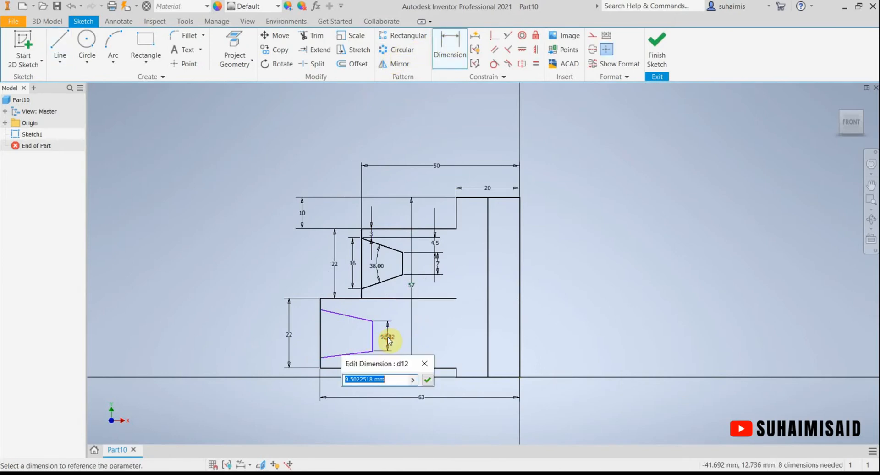
type("7")
key("Return")
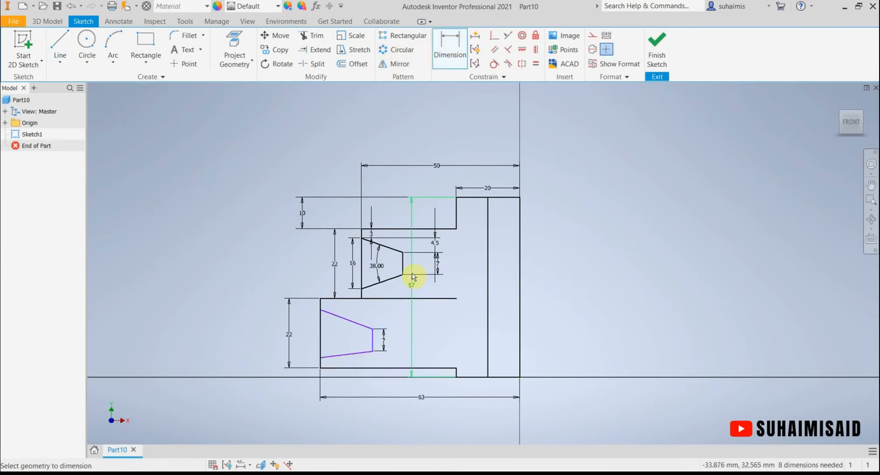
left_click(359, 326)
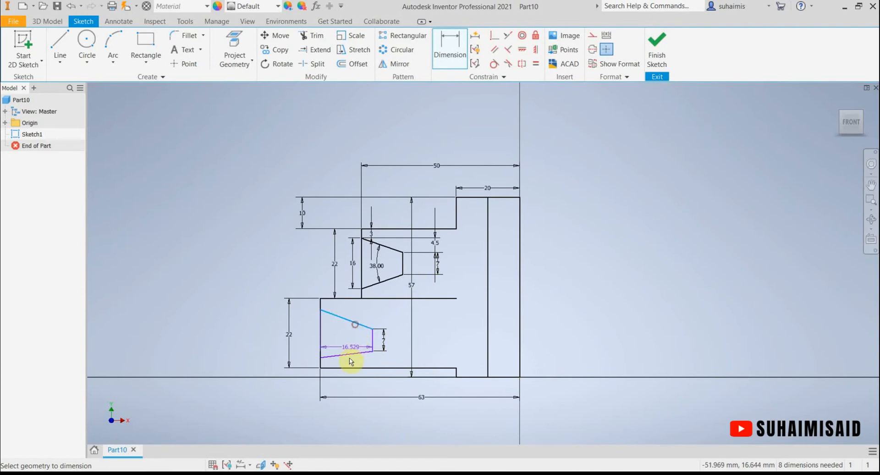
left_click(350, 357)
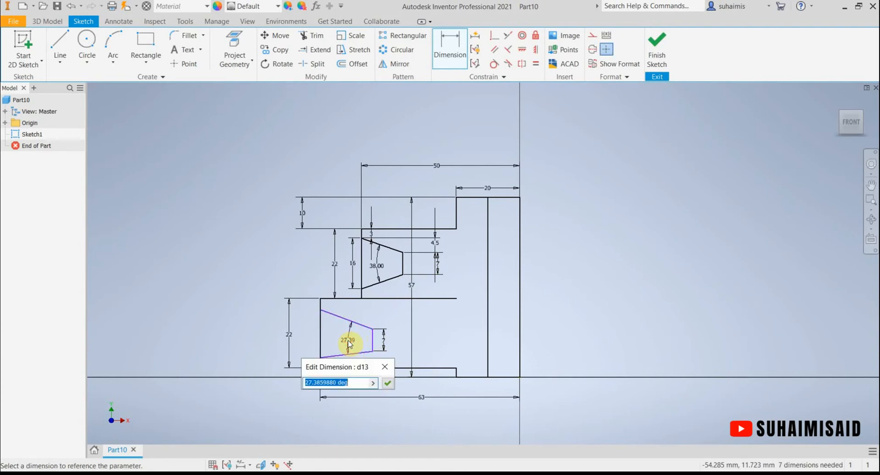
type("38")
key("Return")
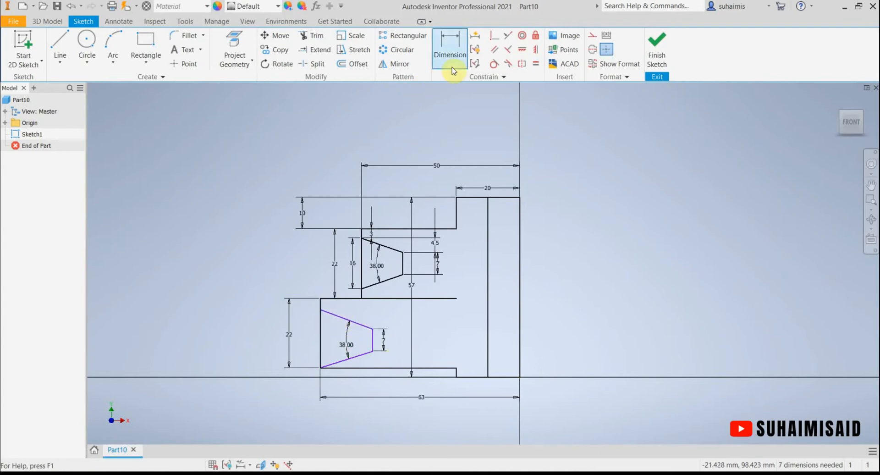
Set the lower groove's upper end 3 mm below the lower step's top edge and its opening width to 16 mm.
left_click(321, 305)
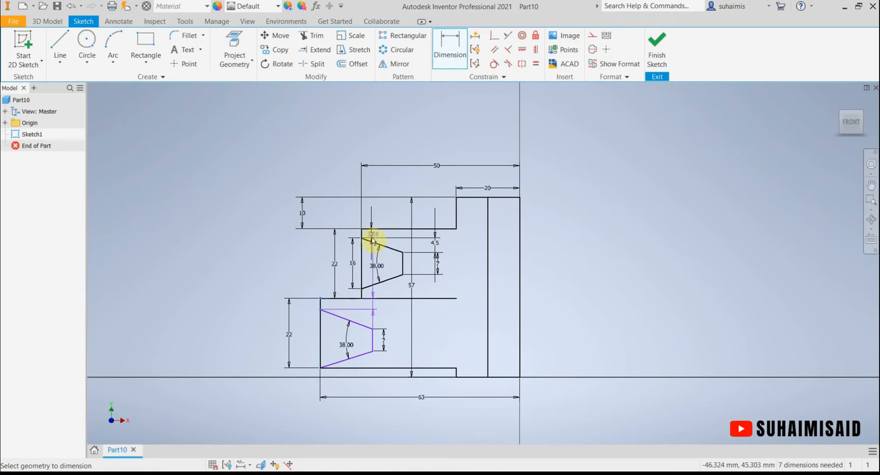
left_click(349, 305)
type("3")
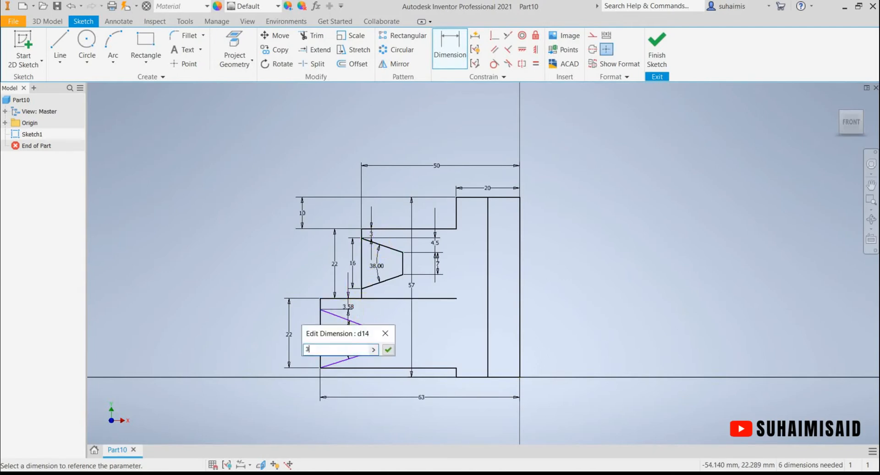
key("Return")
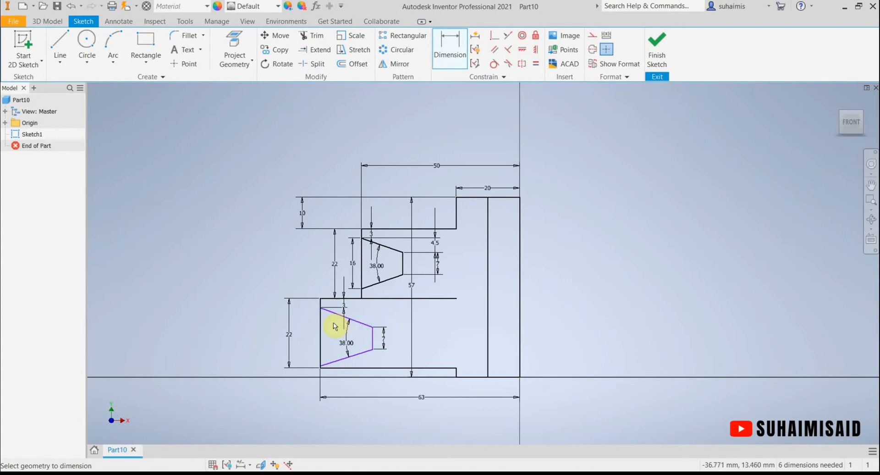
left_click(321, 308)
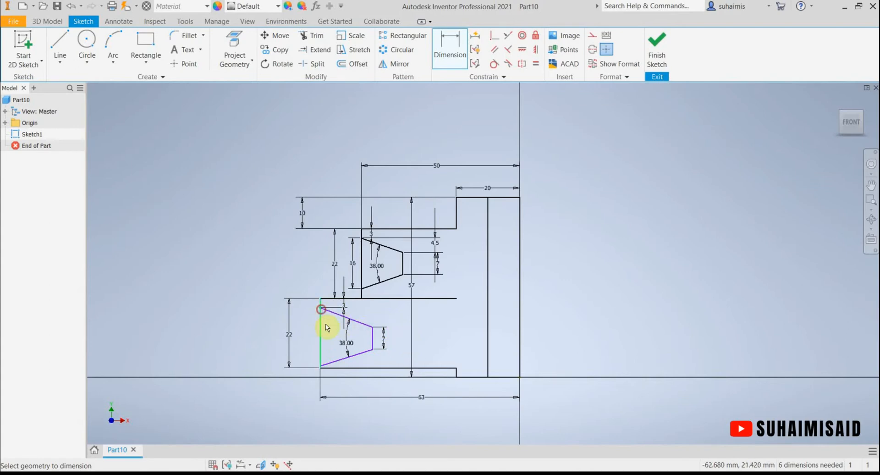
left_click(322, 369)
left_click(310, 337)
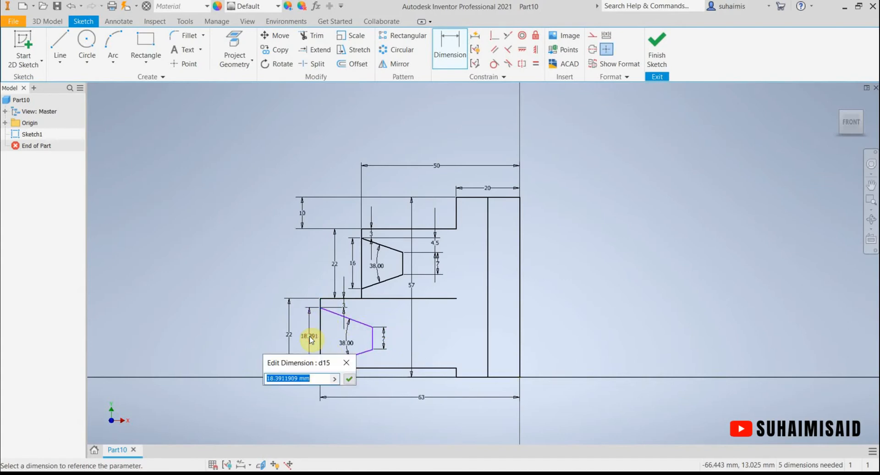
type("16")
key("Return")
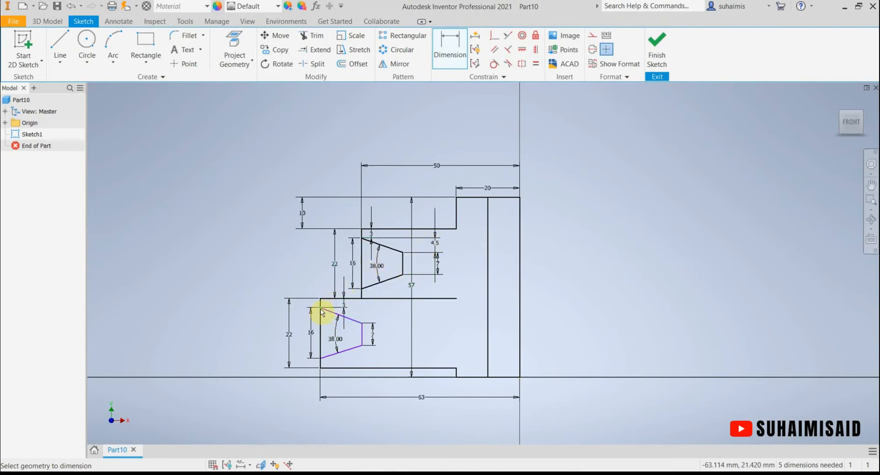
Dimension the vertical offset between the lower groove's upper outer end and the top of its inner line as 4.5 mm.
left_click(362, 324)
left_click(373, 318)
type("4.5")
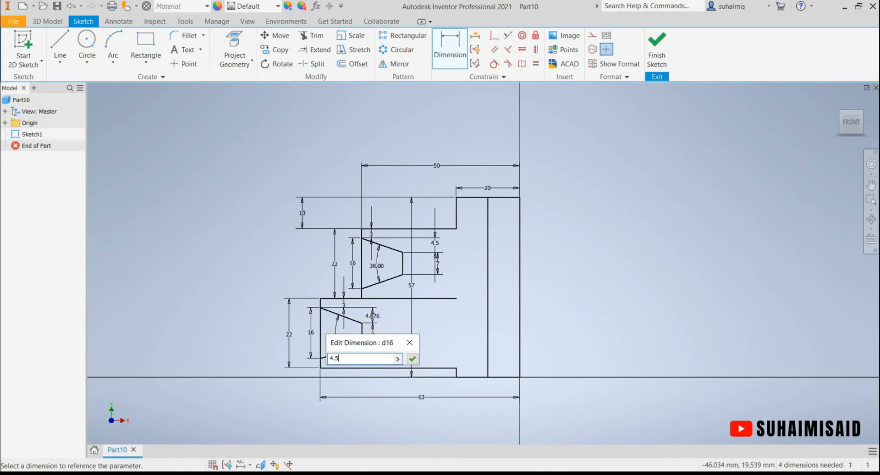
key("Return")
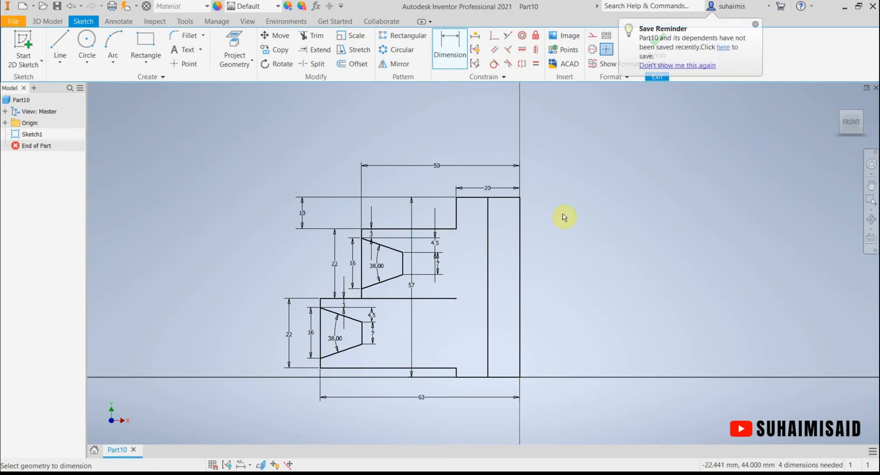
Finish the sketch and set up a Revolve of the stepped, grooved profile around the outermost vertical line beyond the bore.
left_click(755, 24)
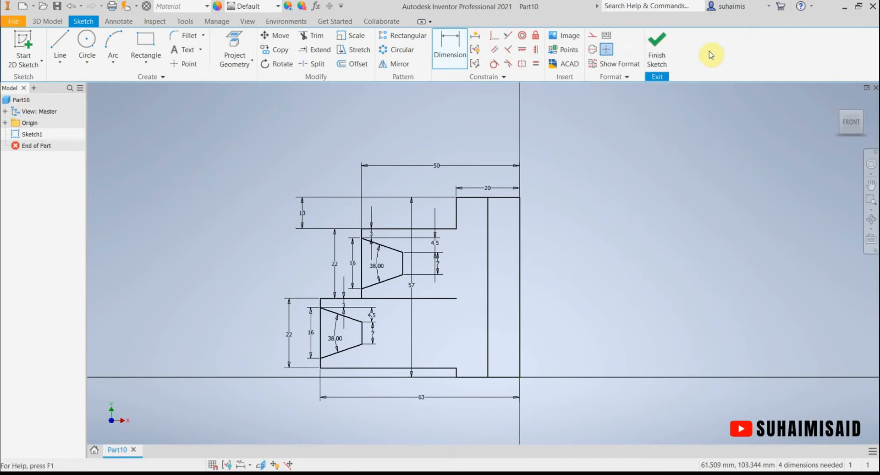
left_click(657, 50)
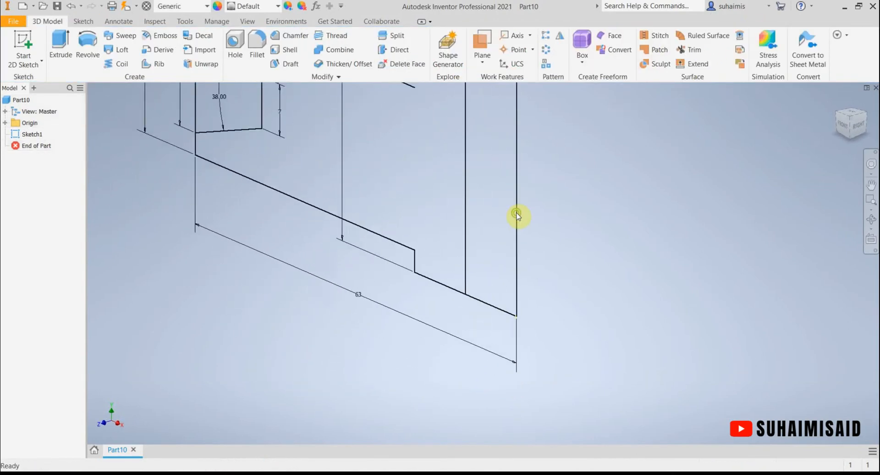
left_click(88, 42)
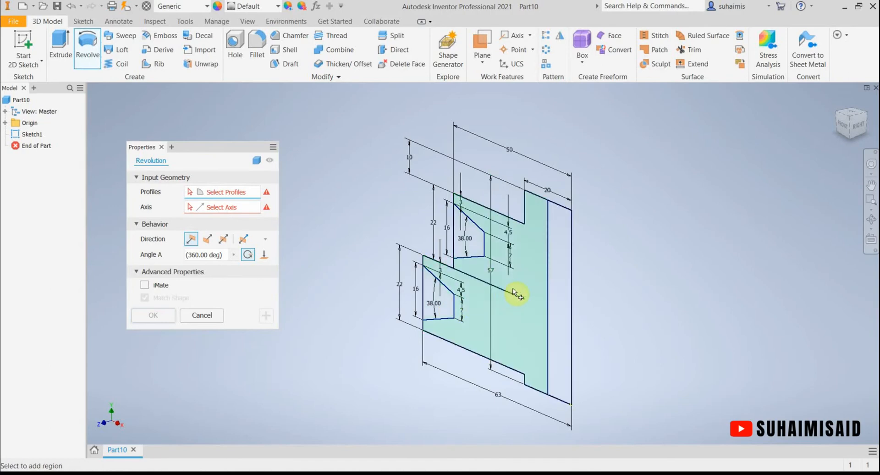
left_click(539, 297)
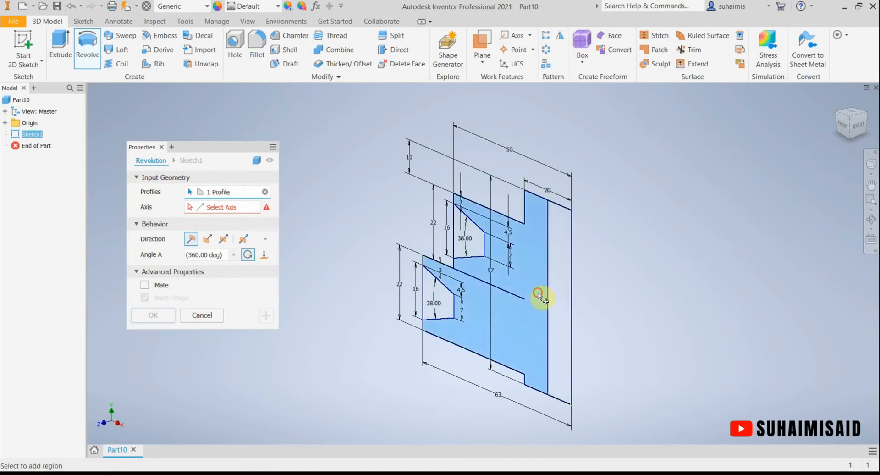
left_click(229, 208)
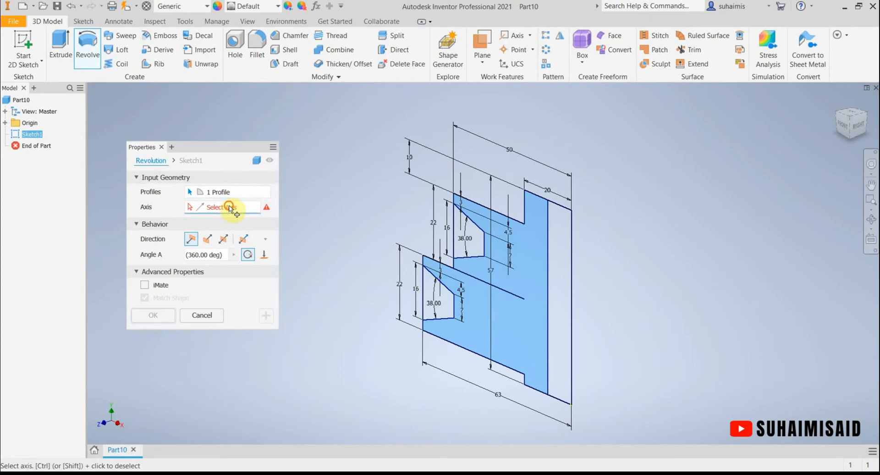
left_click(572, 282)
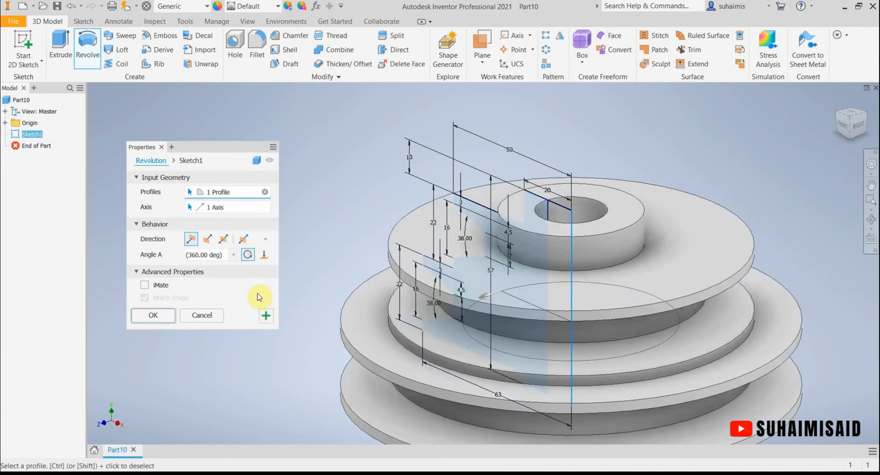
Check the cut-out angle in the 07 REVOLVE 02 drawing and set the revolve angle to 300°.
left_click(220, 256)
left_click(259, 473)
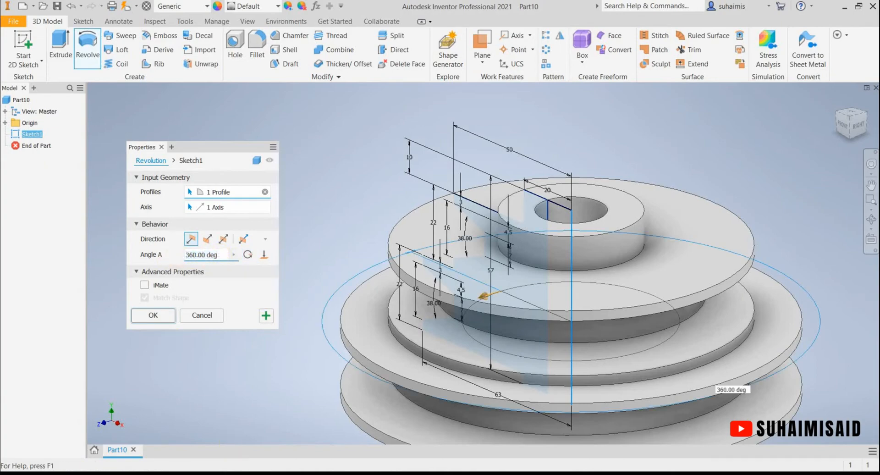
scroll(875, 296, "up", 3)
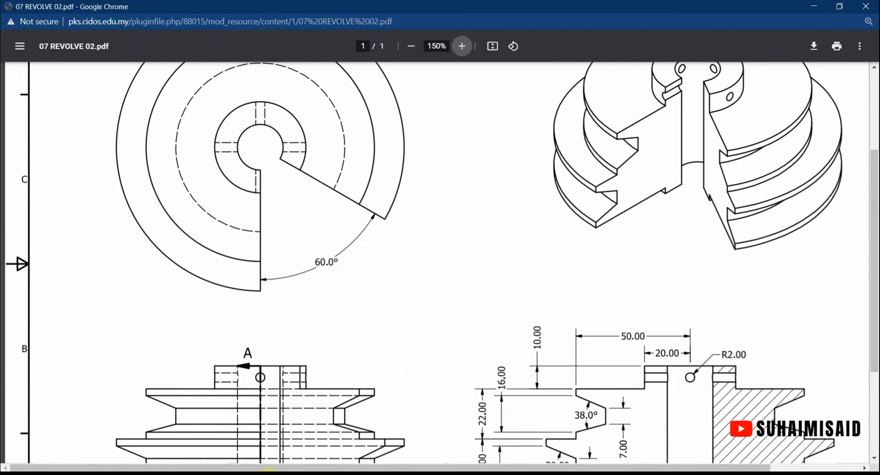
left_click(320, 473)
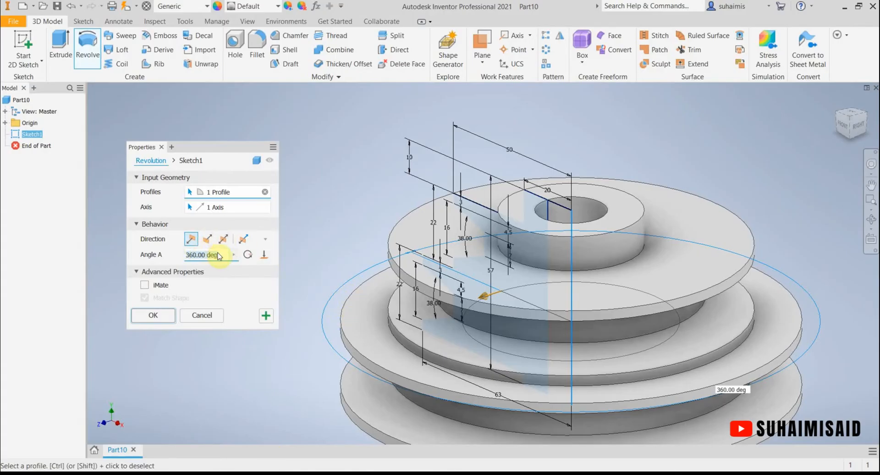
double_click(220, 254)
type("300")
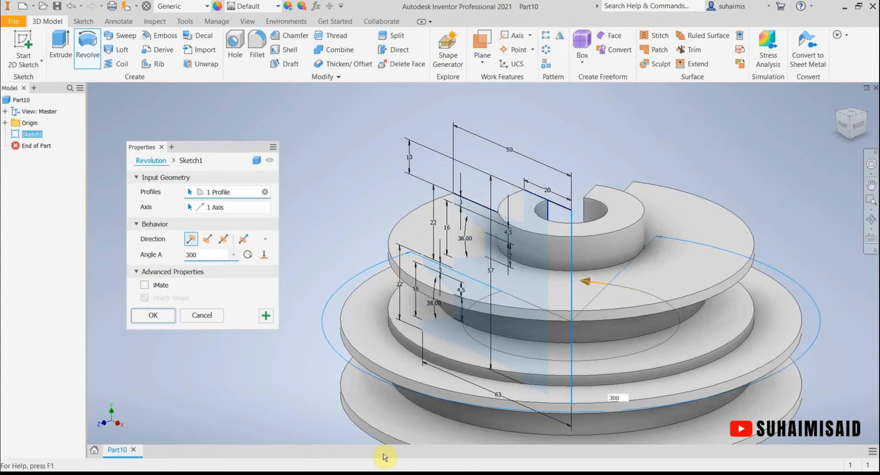
Flip the 300° revolve to the opposite direction, comparing the 60° cut-out's placement with the top view in the 07 REVOLVE 02 drawing.
left_click(260, 474)
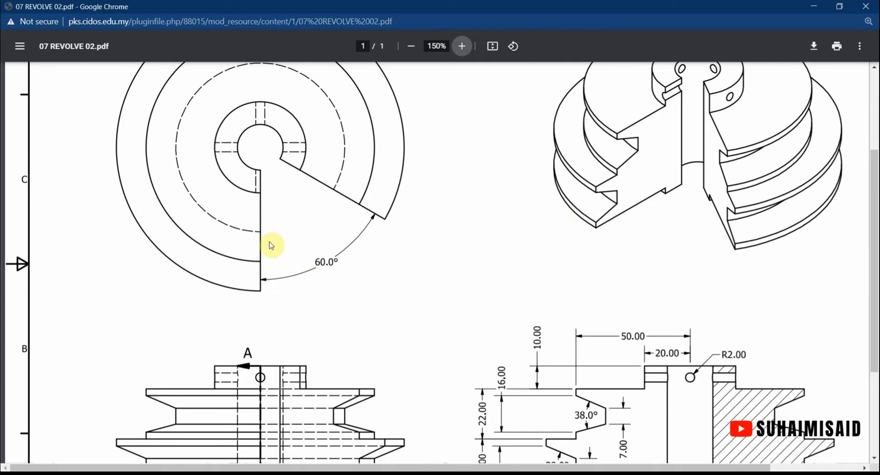
left_click(269, 473)
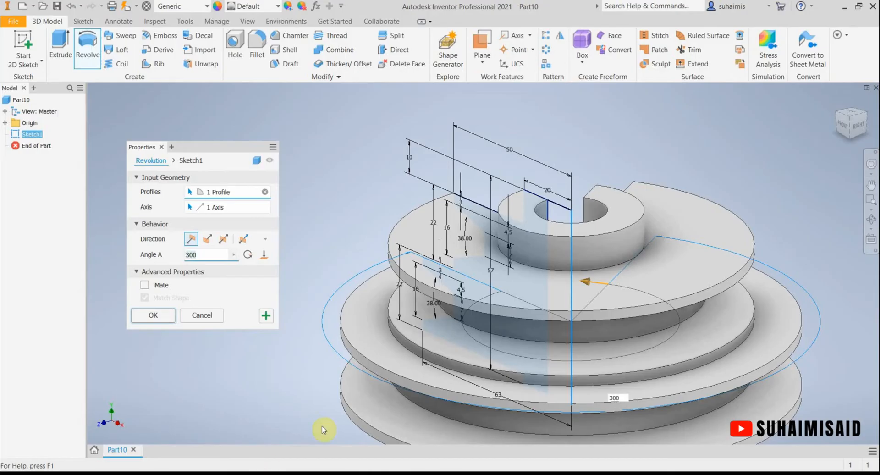
left_click(209, 237)
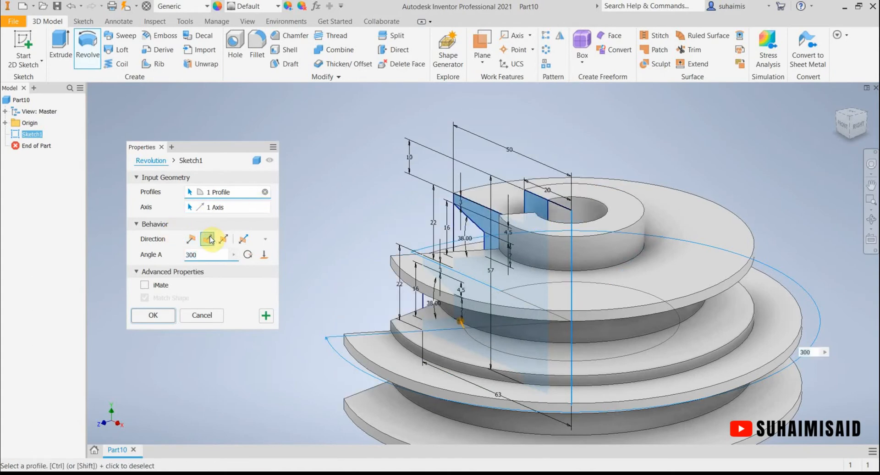
left_click(248, 473)
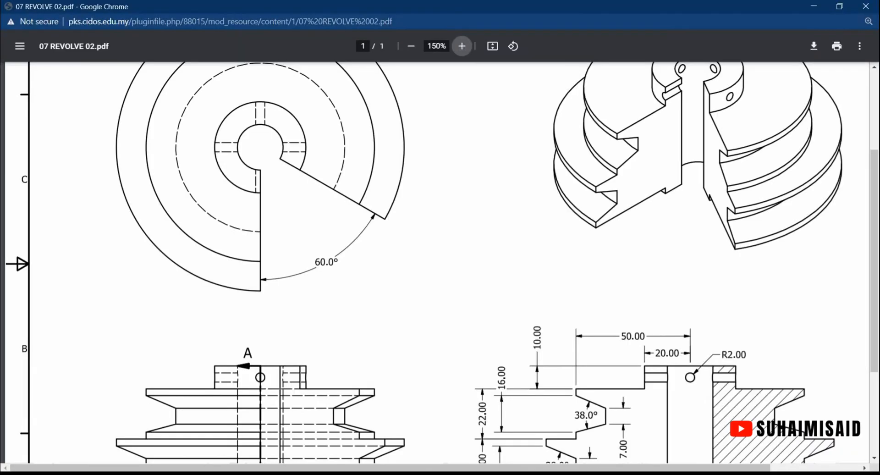
left_click(247, 473)
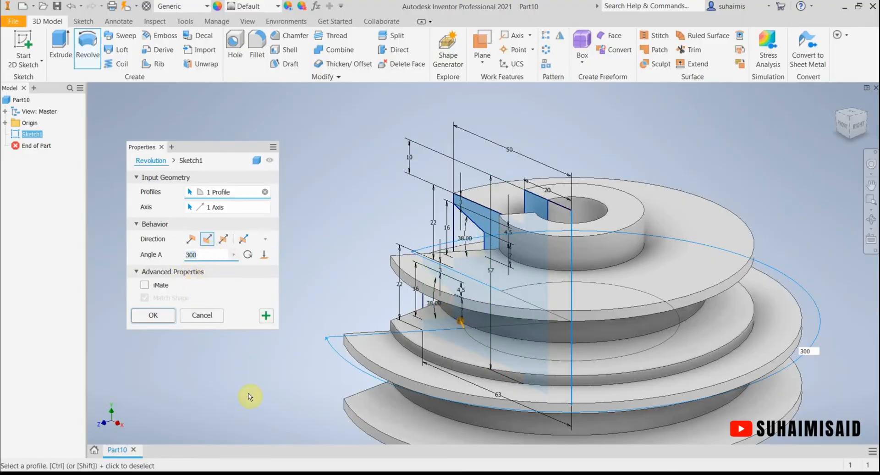
left_click(247, 473)
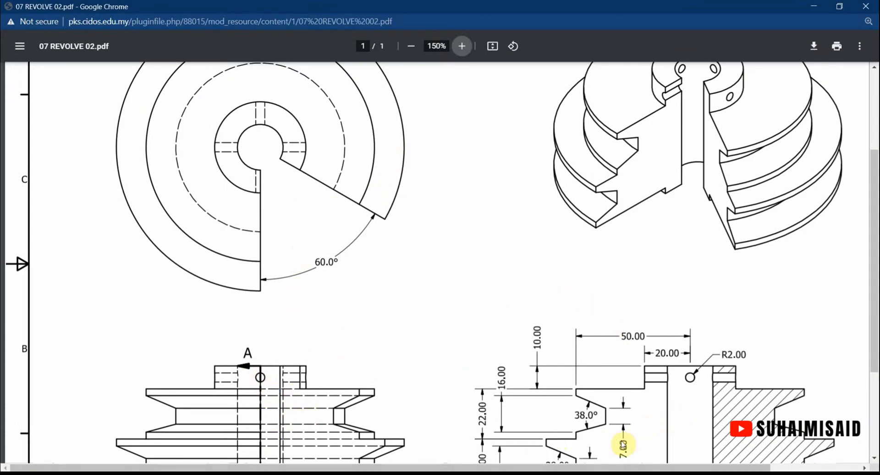
key("alt+Tab")
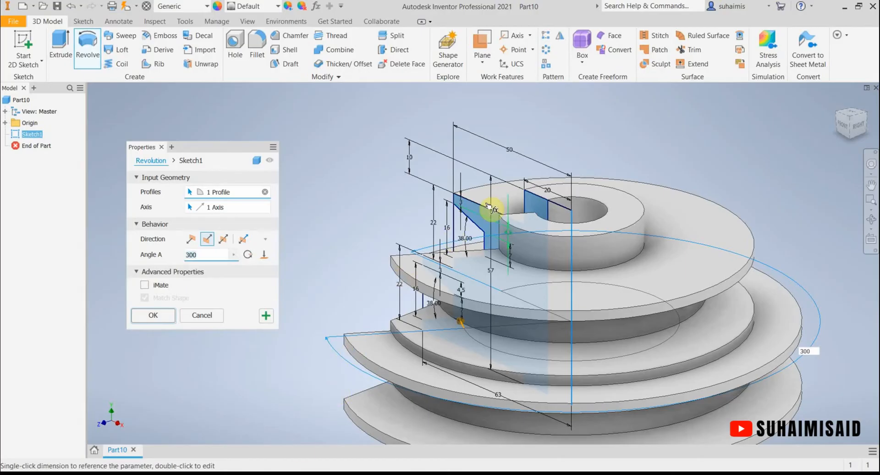